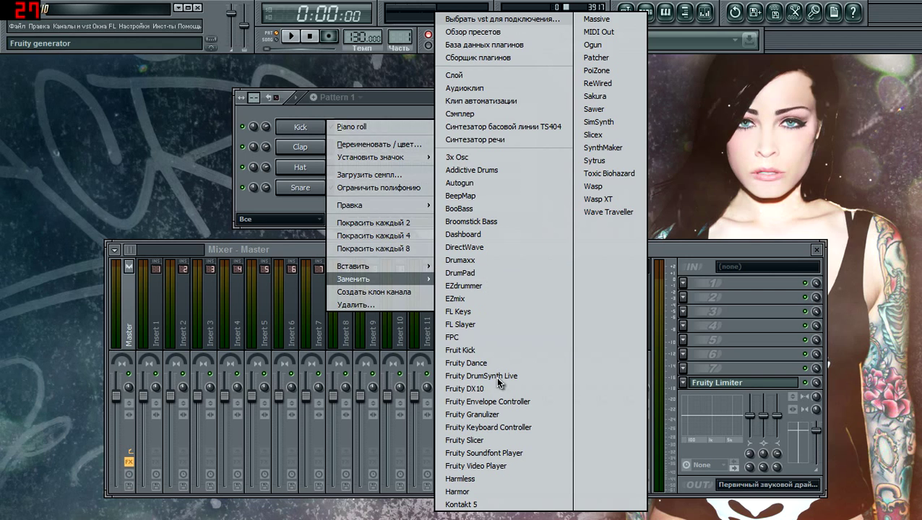
# Replace the Kick channel with Kontakt 5 and hide the sampler's Outputs section
pyautogui.click(478, 505)
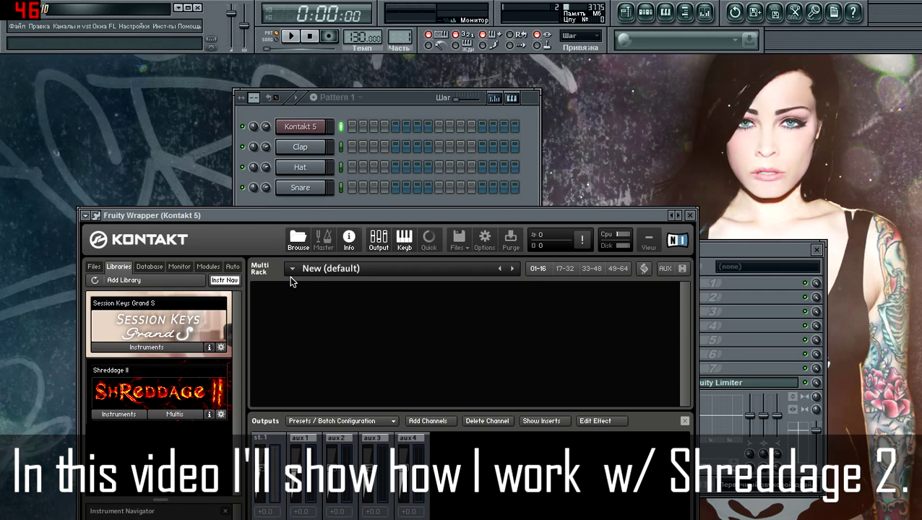
pyautogui.click(137, 416)
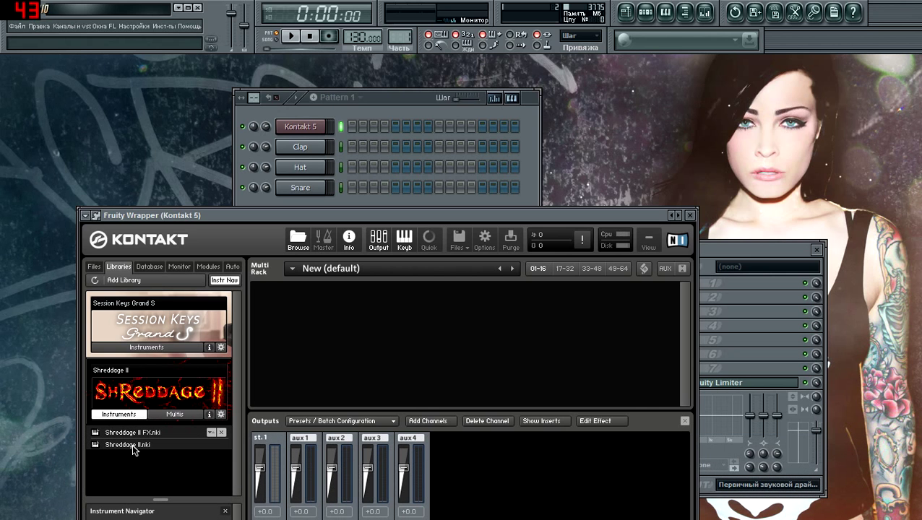
pyautogui.click(131, 416)
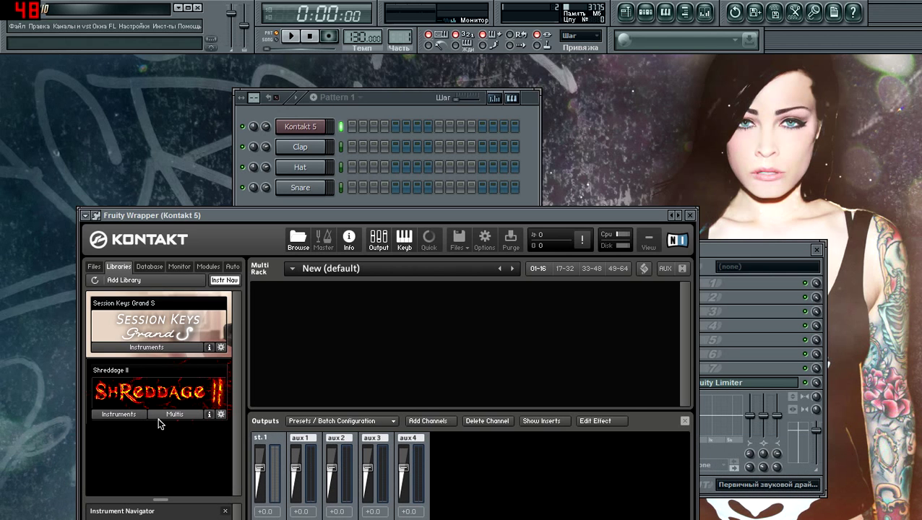
pyautogui.click(385, 247)
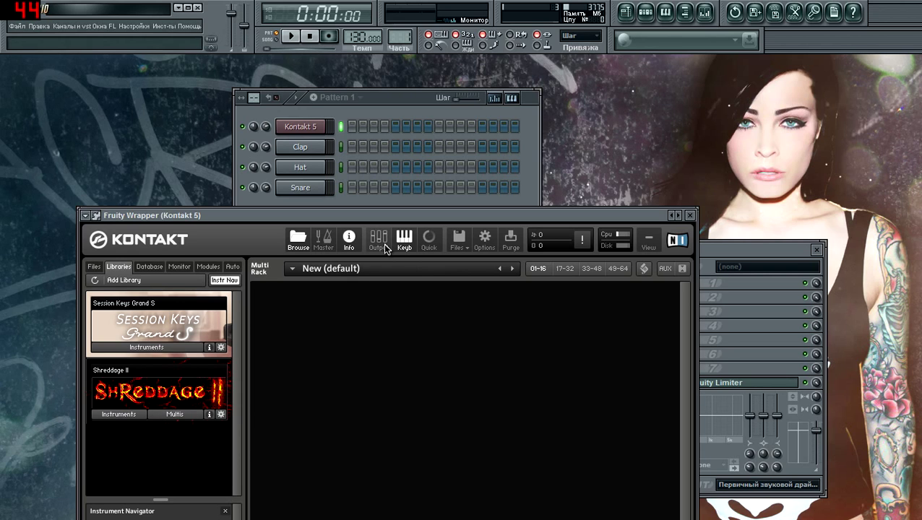
# Load the multi Shreddage II Doubletrack Stereo.nkm into the rack, replacing the current multi
pyautogui.click(177, 415)
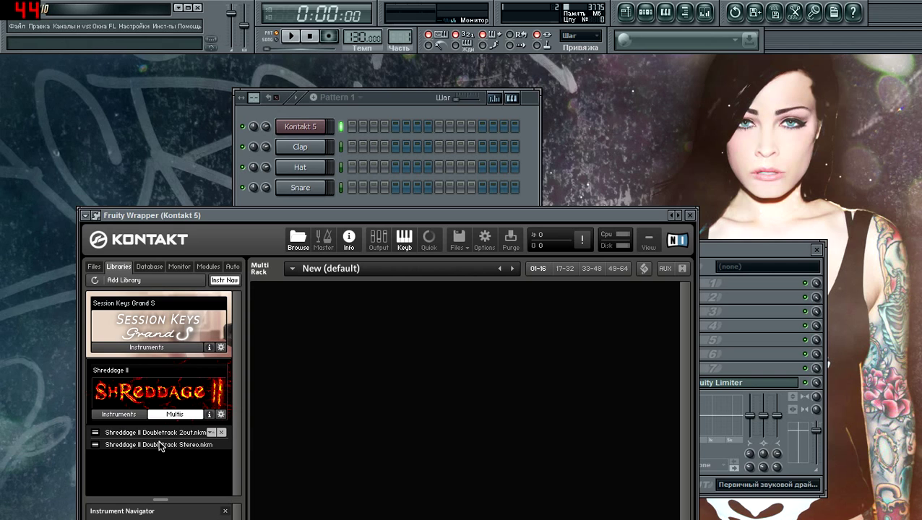
pyautogui.moveTo(159, 446); pyautogui.dragTo(277, 457)
pyautogui.moveTo(363, 387); pyautogui.dragTo(364, 385)
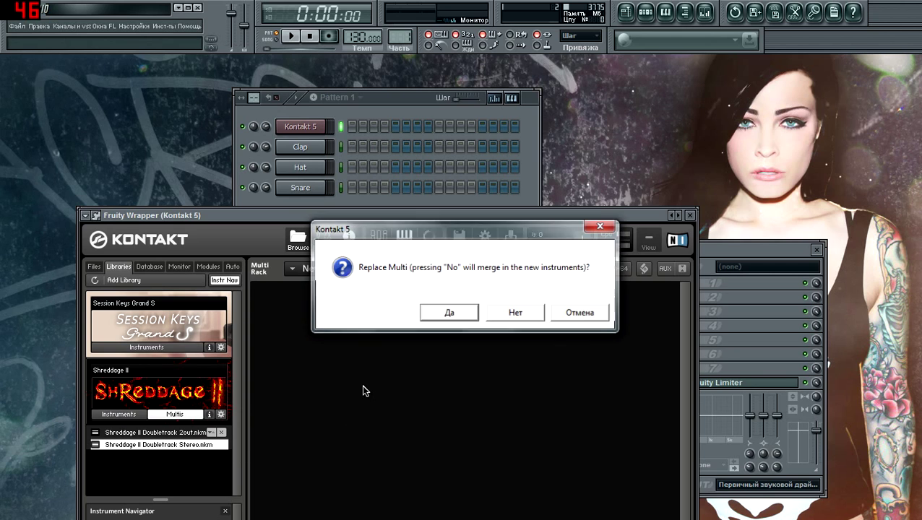
pyautogui.click(449, 313)
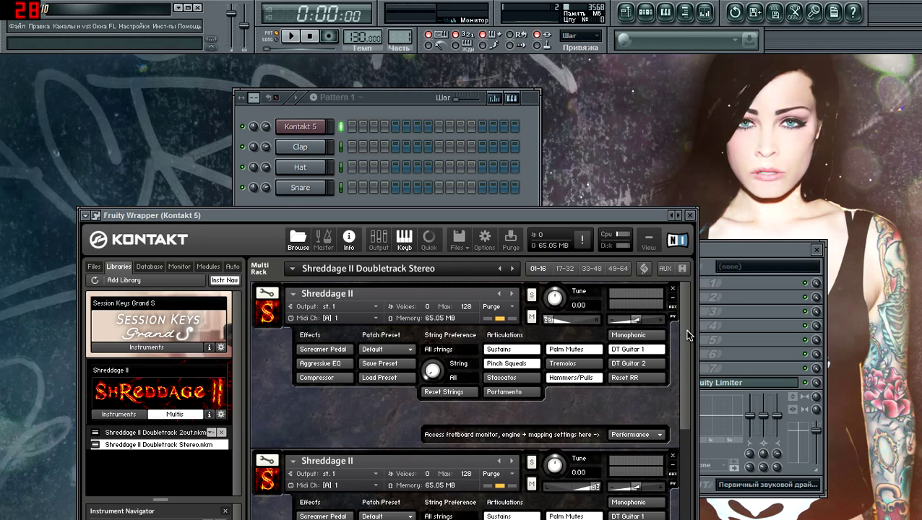
# Collapse the performance views of both Shreddage II instruments and Shreddage II FX, and close the Kontakt window
pyautogui.click(672, 315)
pyautogui.click(672, 367)
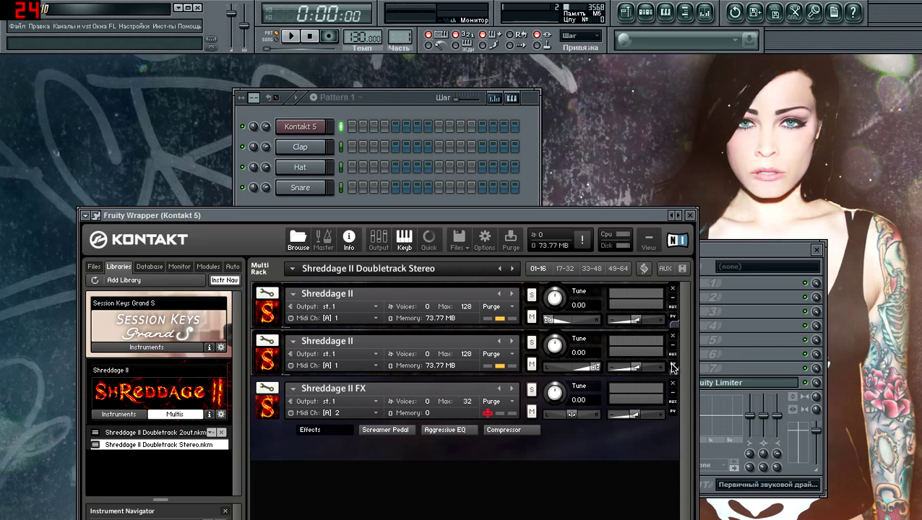
pyautogui.click(674, 411)
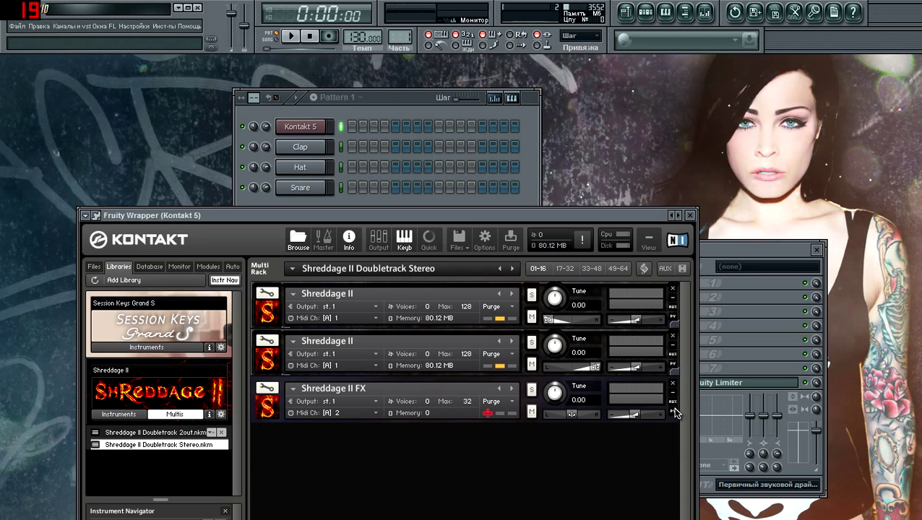
pyautogui.click(691, 216)
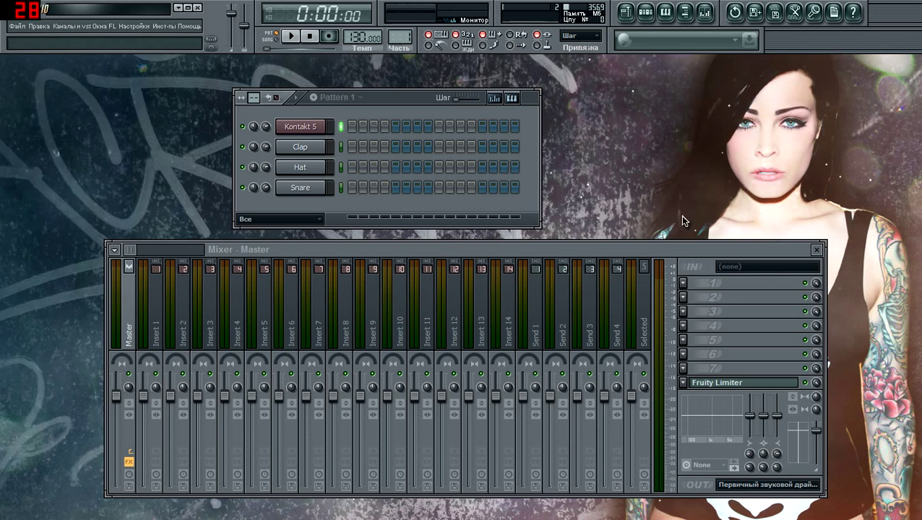
# Route the Kontakt 5 channel to mixer track 1 and select Insert 1 in the mixer
pyautogui.click(300, 126)
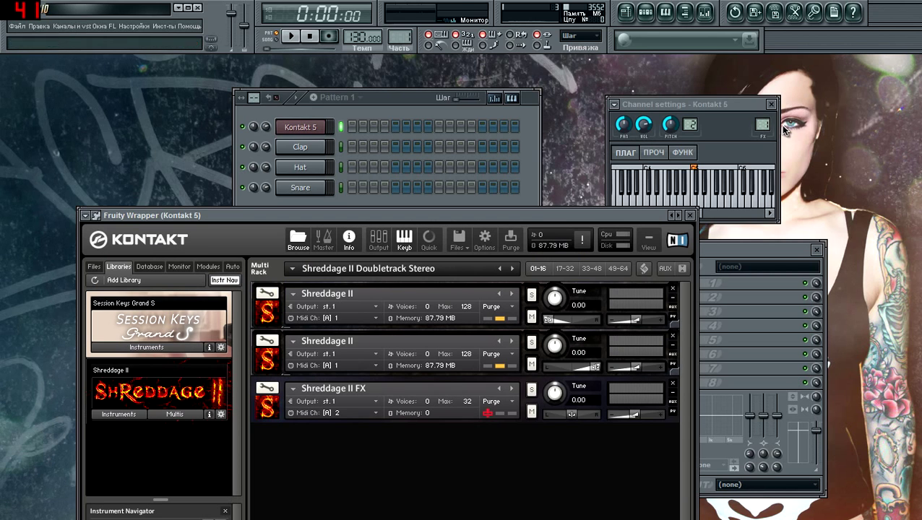
pyautogui.click(299, 126)
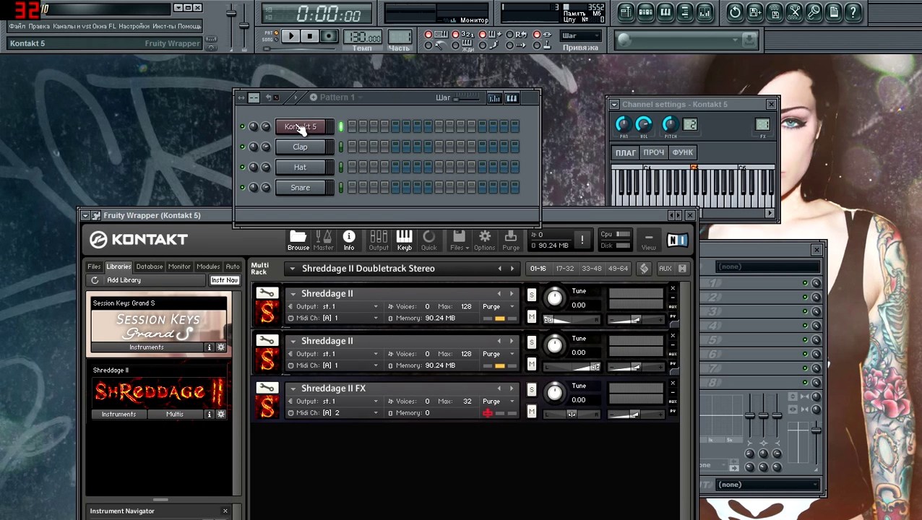
pyautogui.click(151, 313)
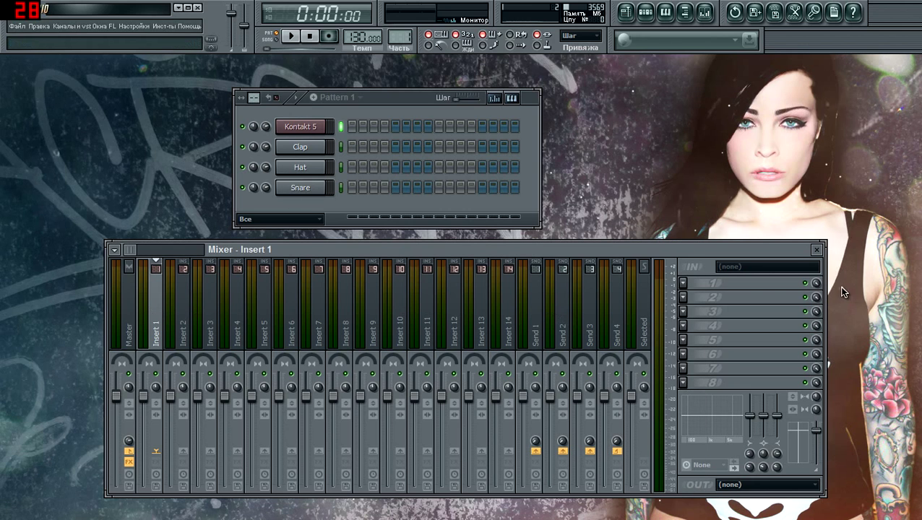
# Load EZmix into the first effect slot of Insert 1
pyautogui.click(684, 286)
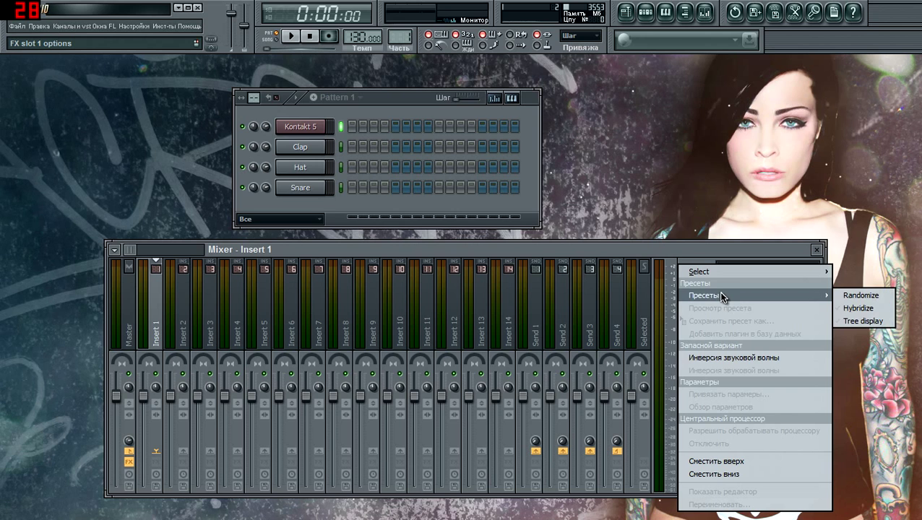
pyautogui.moveTo(726, 272)
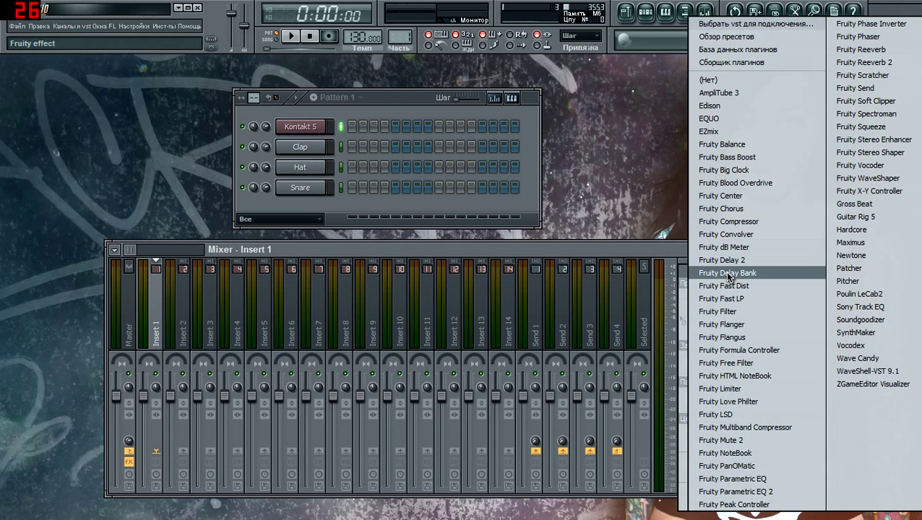
pyautogui.click(739, 131)
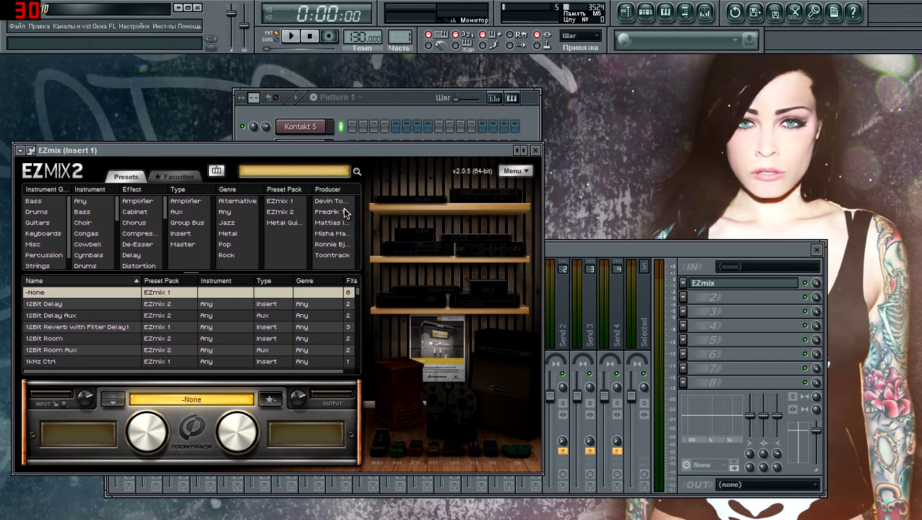
# Filter the EZmix presets by the metal guitar pack and producer Misha, load Misha - Insane Attack Rhythm, and close the plugin
pyautogui.click(292, 225)
pyautogui.click(329, 233)
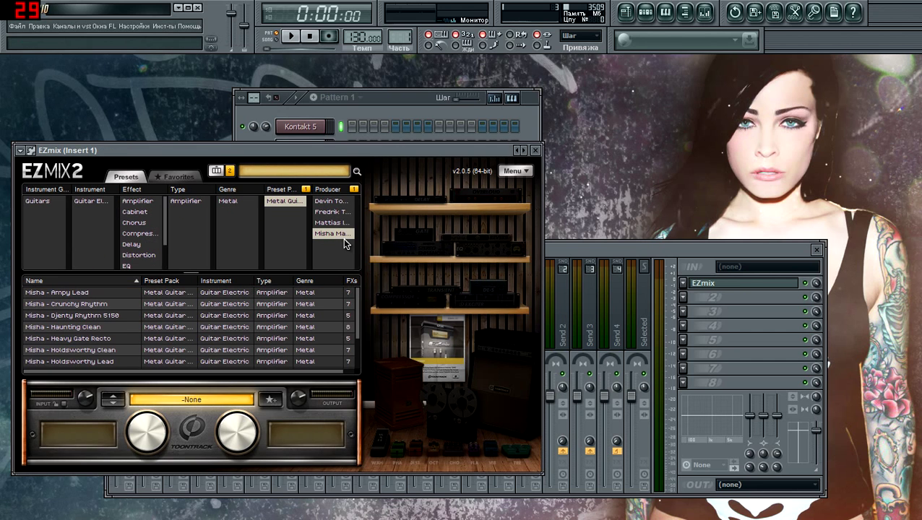
pyautogui.moveTo(357, 306); pyautogui.dragTo(359, 338)
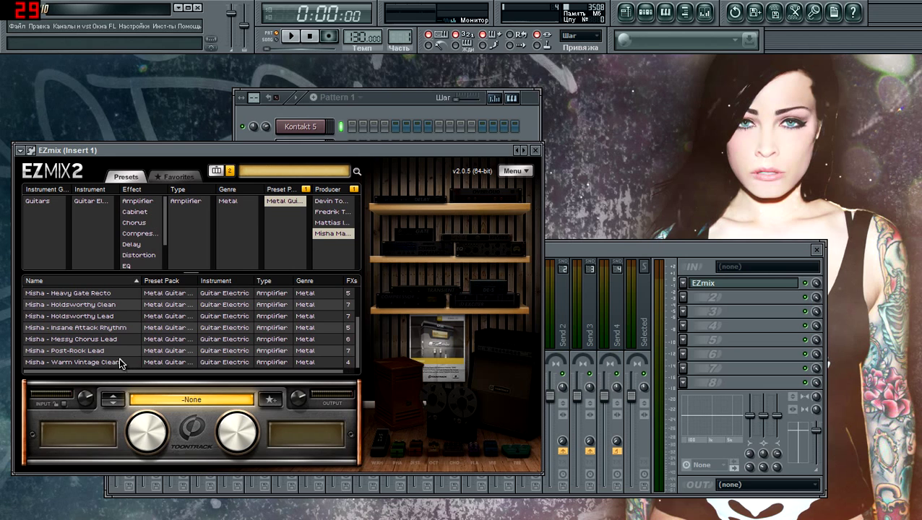
pyautogui.click(109, 329)
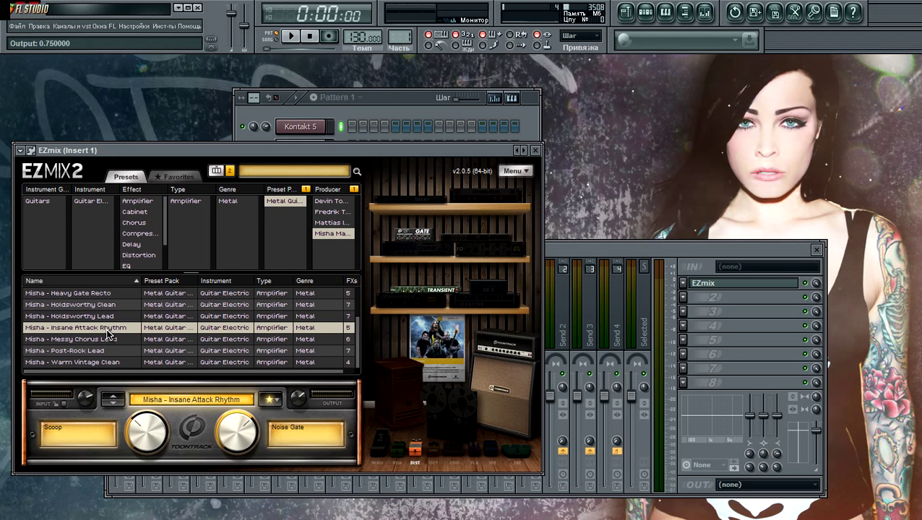
pyautogui.click(535, 151)
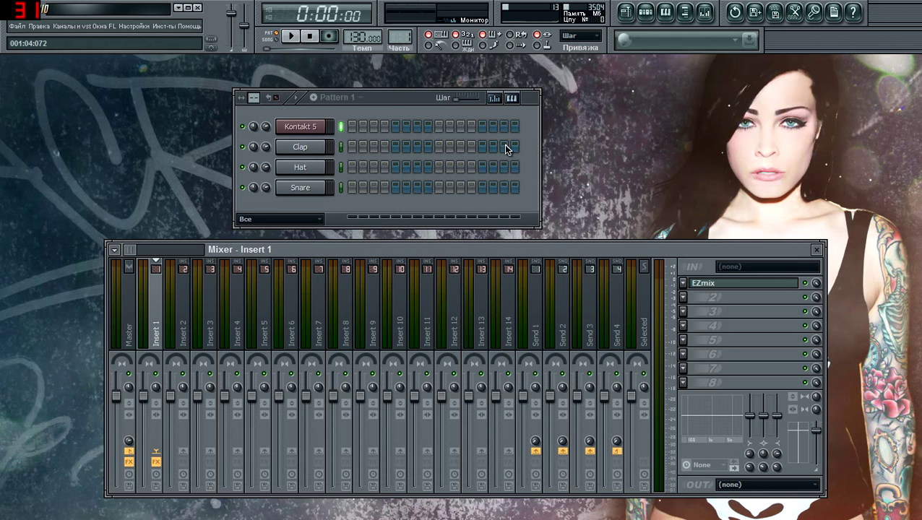
# Remove Fruity Limiter from the Master track's last effect slot
pyautogui.click(124, 309)
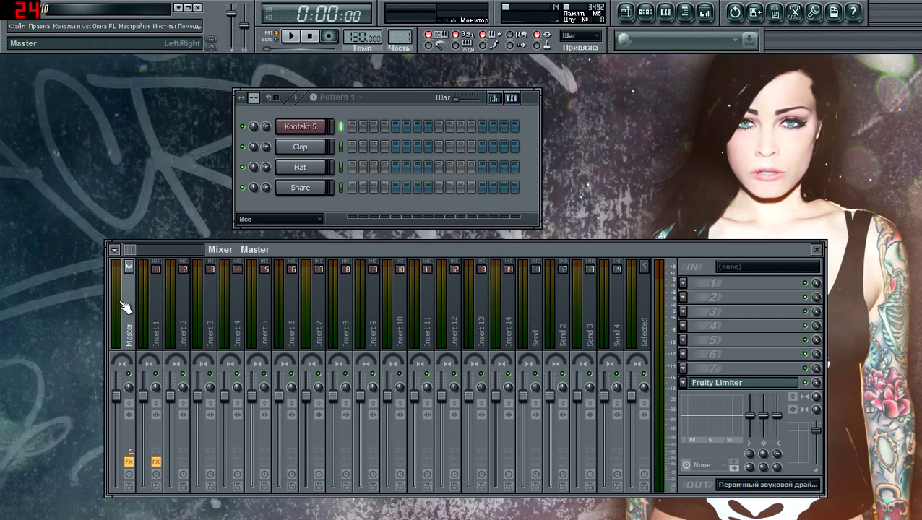
pyautogui.click(683, 383)
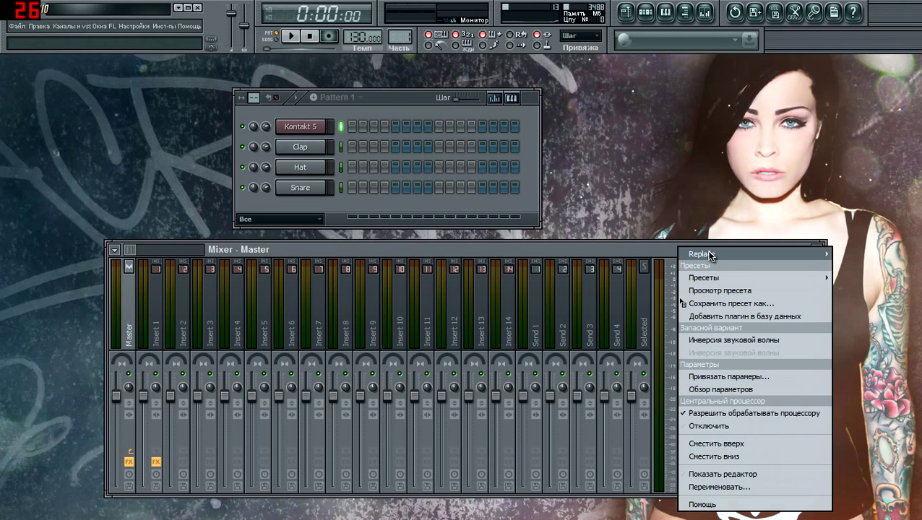
pyautogui.moveTo(710, 250)
pyautogui.click(742, 80)
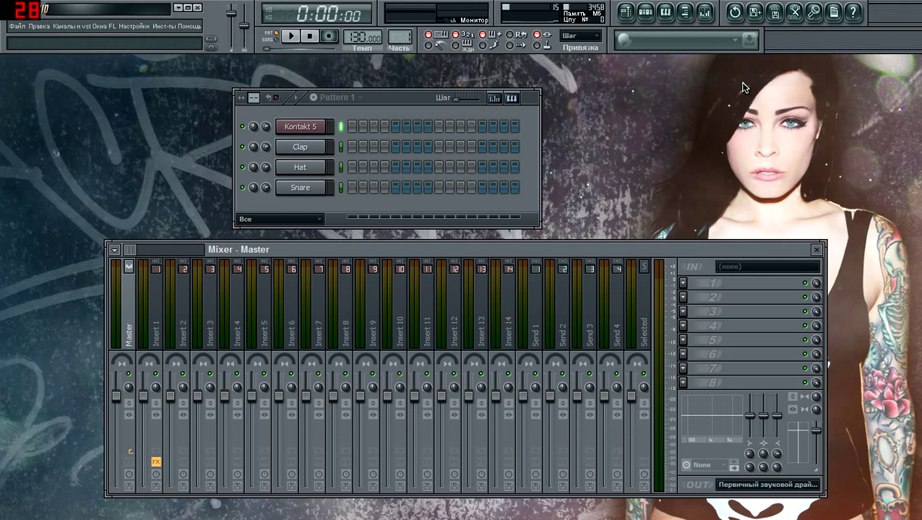
# Load Maximus into the Master track's first effect slot with the preset my_1st_preset_4_mastering, and close its window
pyautogui.click(683, 284)
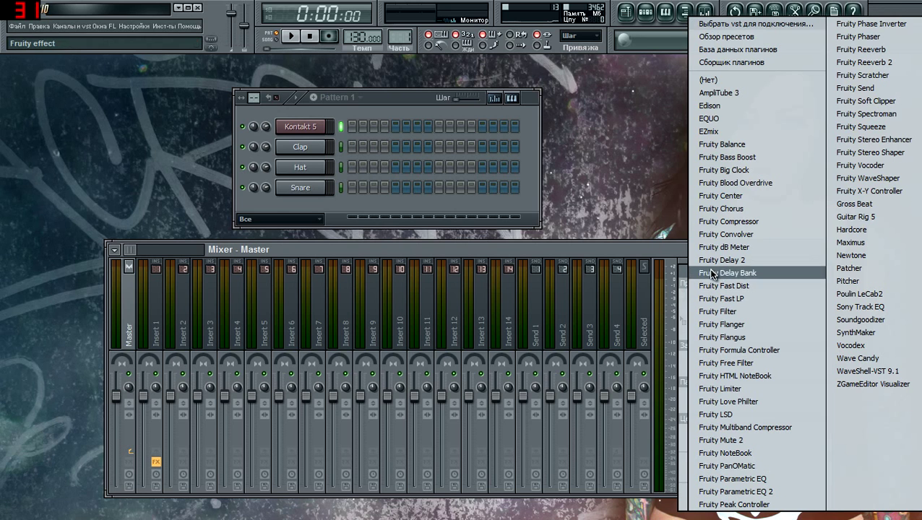
pyautogui.click(869, 242)
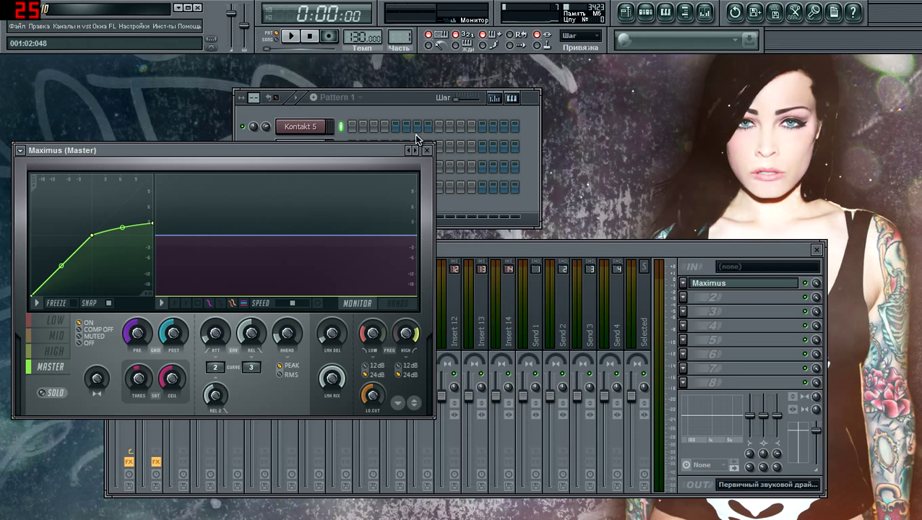
pyautogui.rightClick(416, 149)
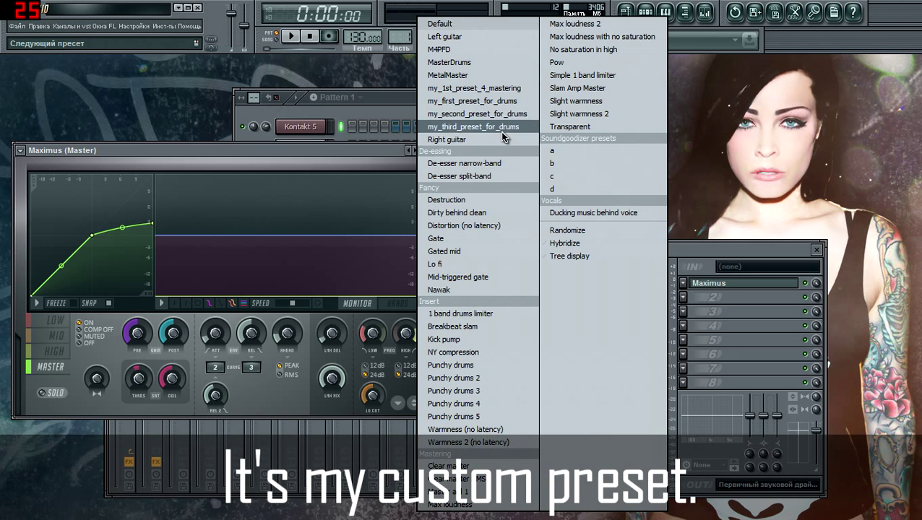
pyautogui.click(495, 90)
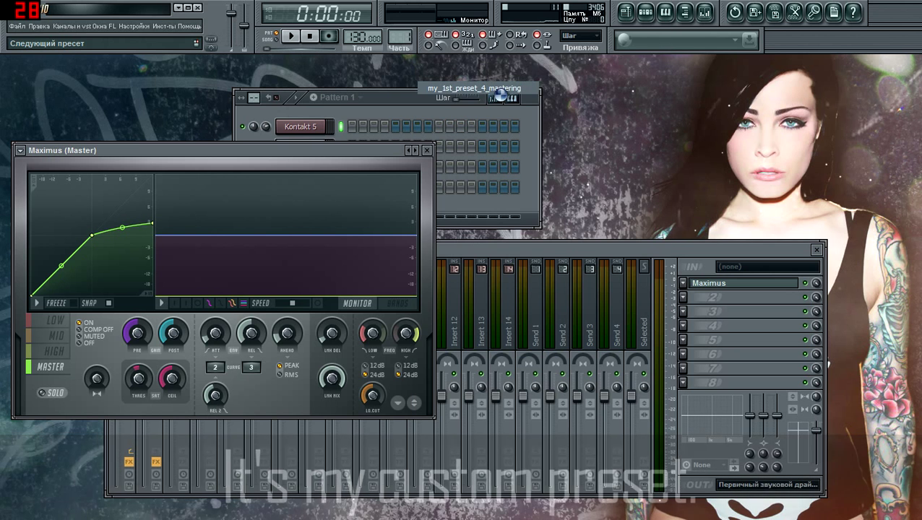
pyautogui.click(428, 151)
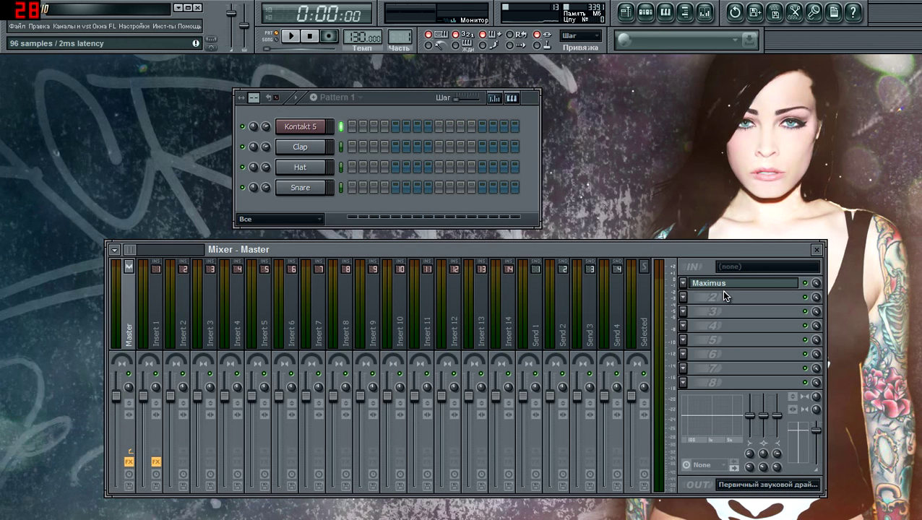
# Load EZmix into the second effect slot of the Master track
pyautogui.click(685, 297)
pyautogui.moveTo(698, 293)
pyautogui.moveTo(698, 272)
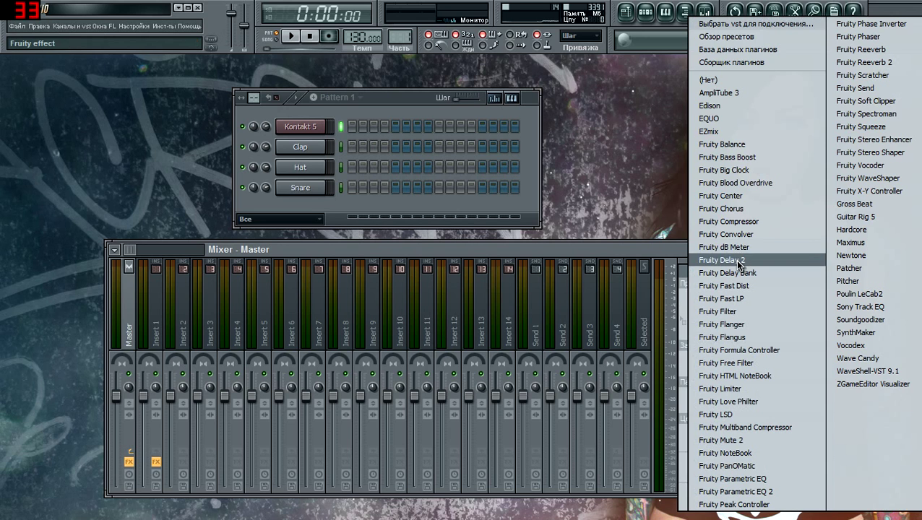
pyautogui.click(729, 130)
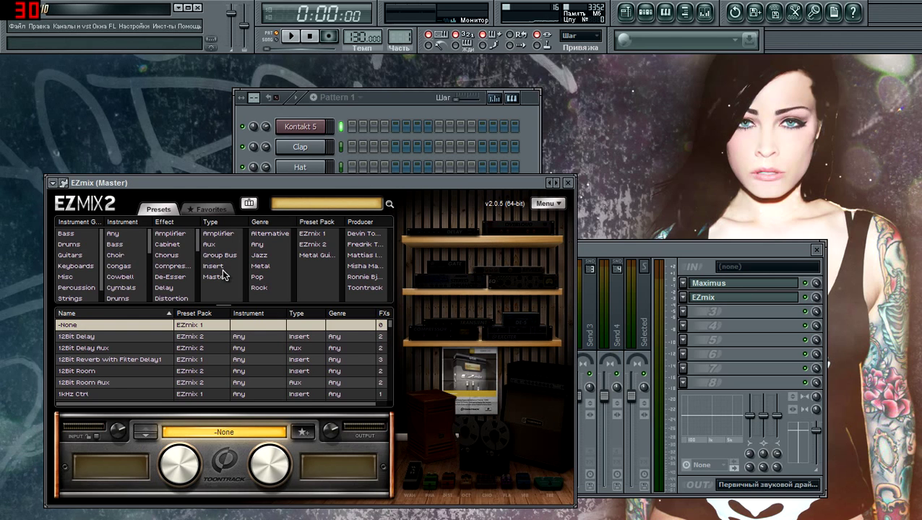
# Filter the EZmix presets by type Master, load Metal Master Bus, turn down its Push control, and close the plugin
pyautogui.click(215, 277)
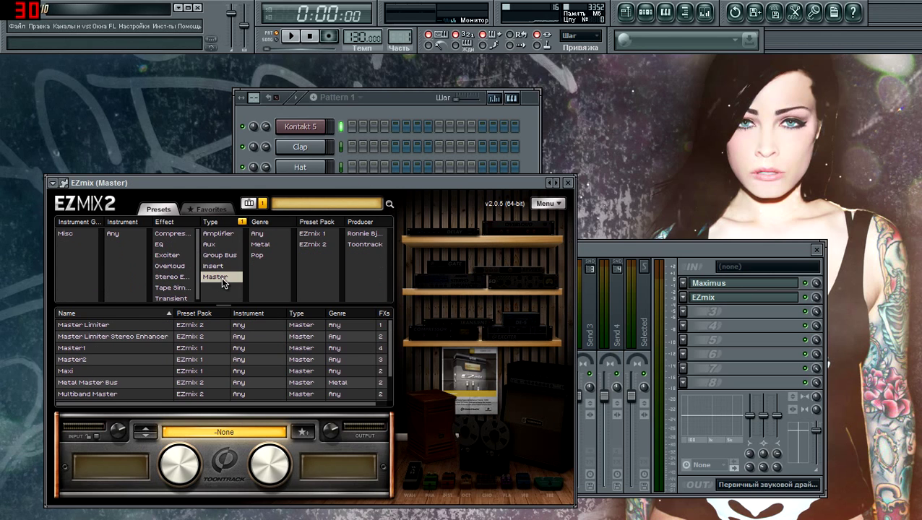
pyautogui.click(105, 384)
pyautogui.moveTo(184, 455); pyautogui.dragTo(178, 493)
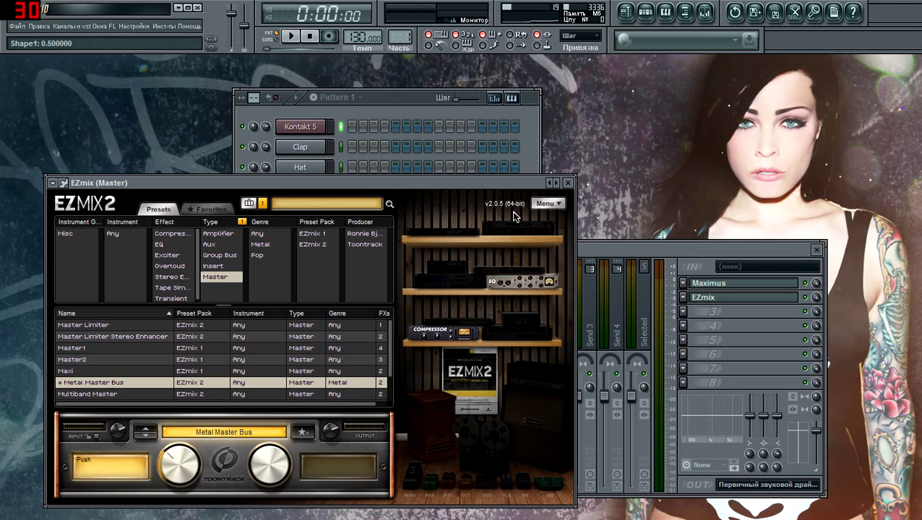
pyautogui.click(568, 182)
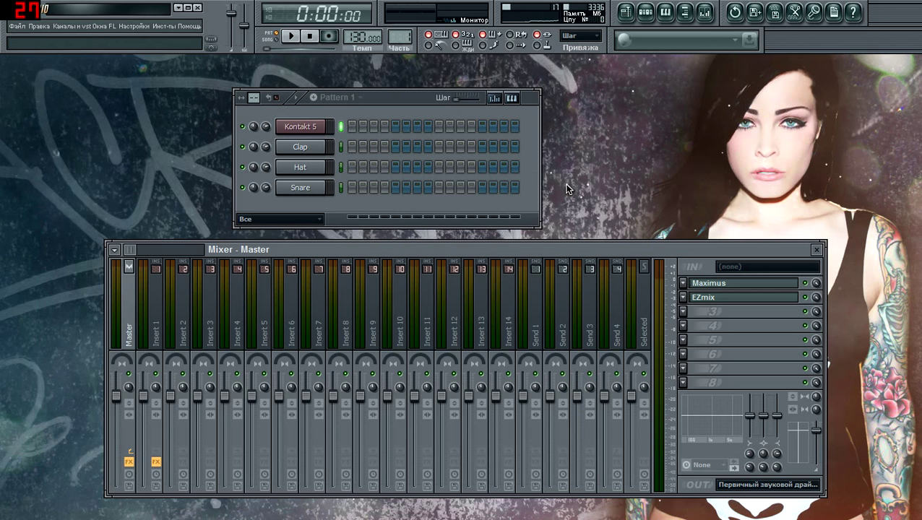
# Open the piano roll for the Kontakt 5 channel and audition the G5 key
pyautogui.rightClick(307, 135)
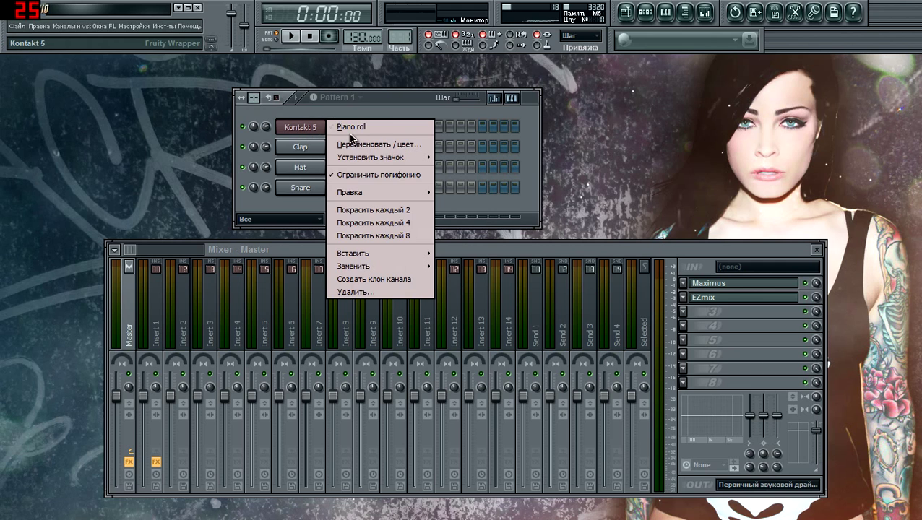
pyautogui.click(354, 132)
pyautogui.click(31, 196)
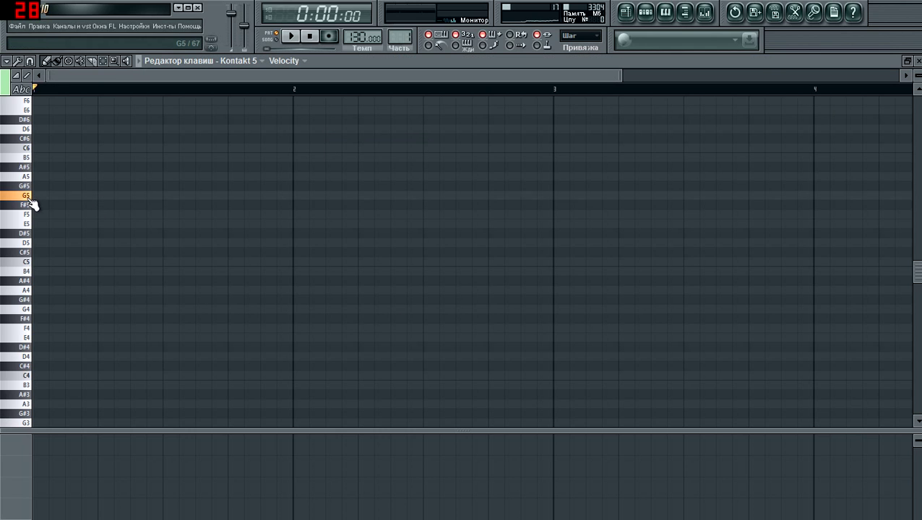
# Audition the A5 key, and in Kontakt 5 pan the two Shreddage II instruments slightly inward from hard left and hard right
pyautogui.click(29, 179)
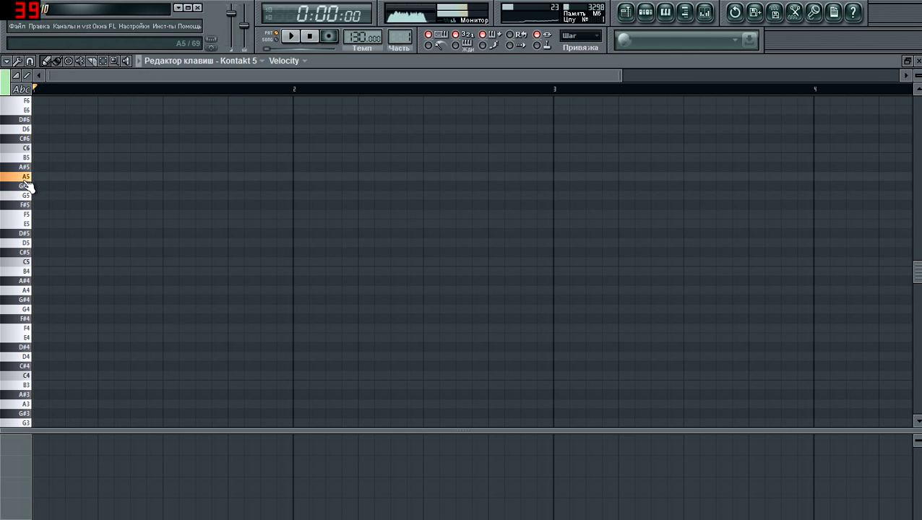
pyautogui.click(916, 62)
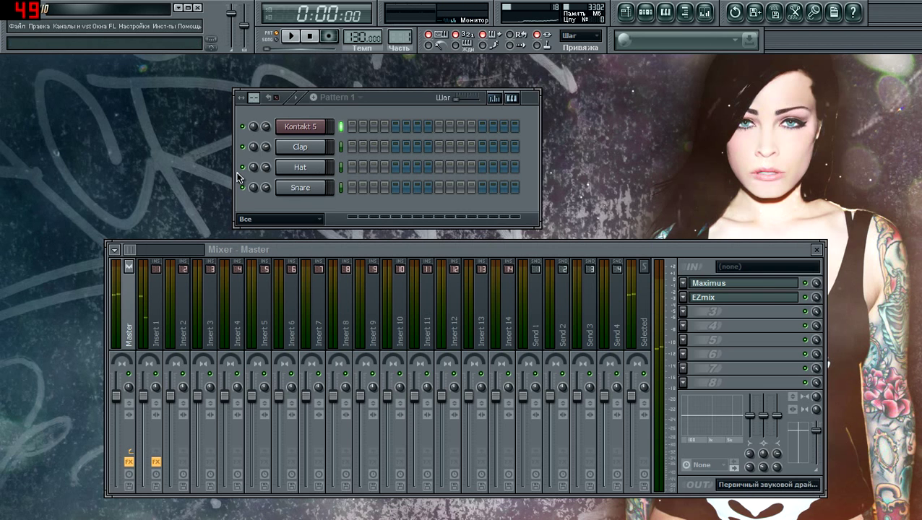
pyautogui.click(296, 127)
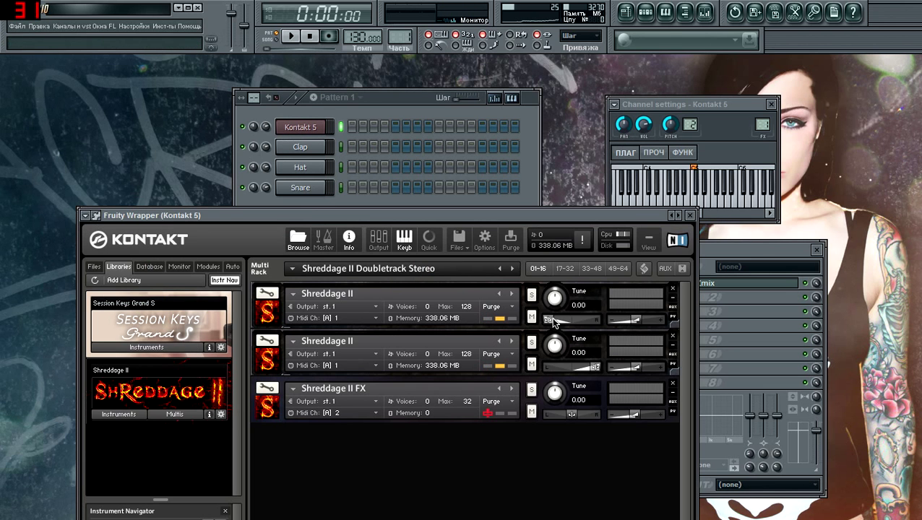
pyautogui.moveTo(551, 317); pyautogui.dragTo(558, 321)
pyautogui.click(596, 369)
pyautogui.moveTo(596, 368); pyautogui.dragTo(589, 376)
pyautogui.click(689, 216)
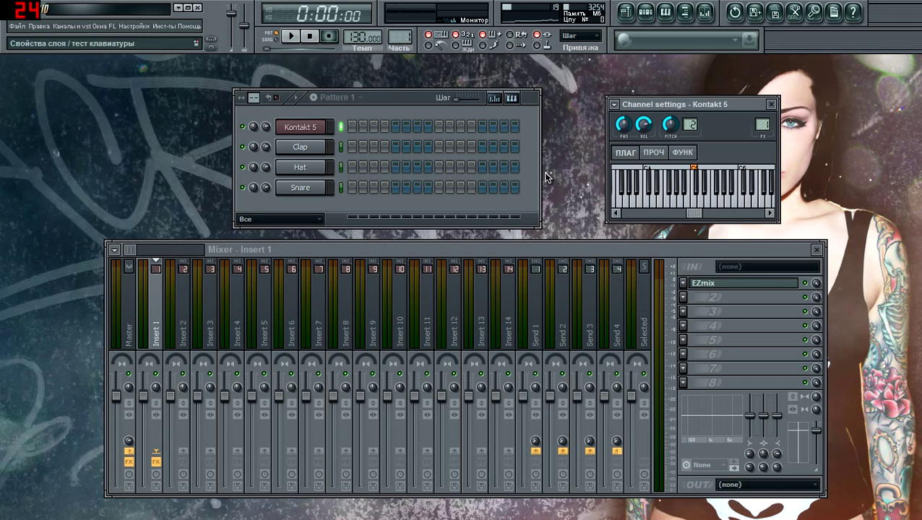
# Reopen the piano roll for the Kontakt 5 channel and audition the F#5 and G4 keys
pyautogui.rightClick(326, 124)
pyautogui.click(350, 128)
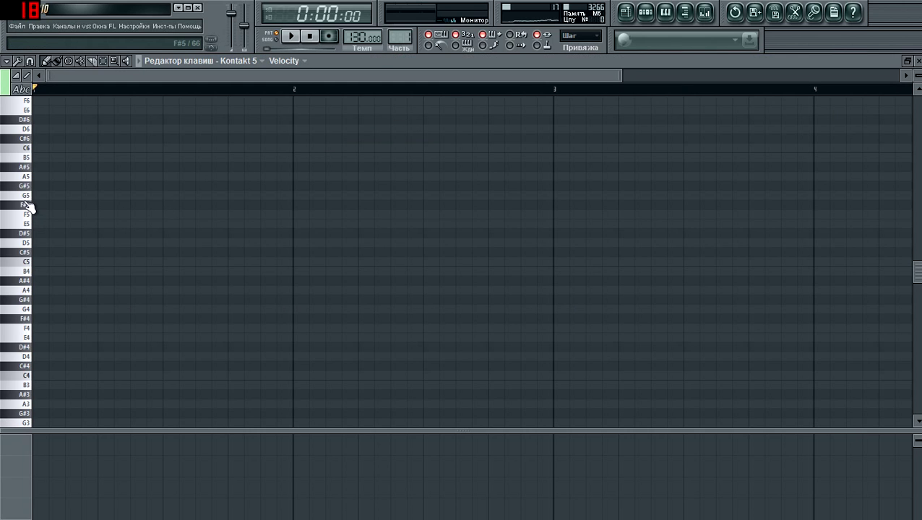
pyautogui.click(26, 205)
pyautogui.scroll(2, 84, 252)
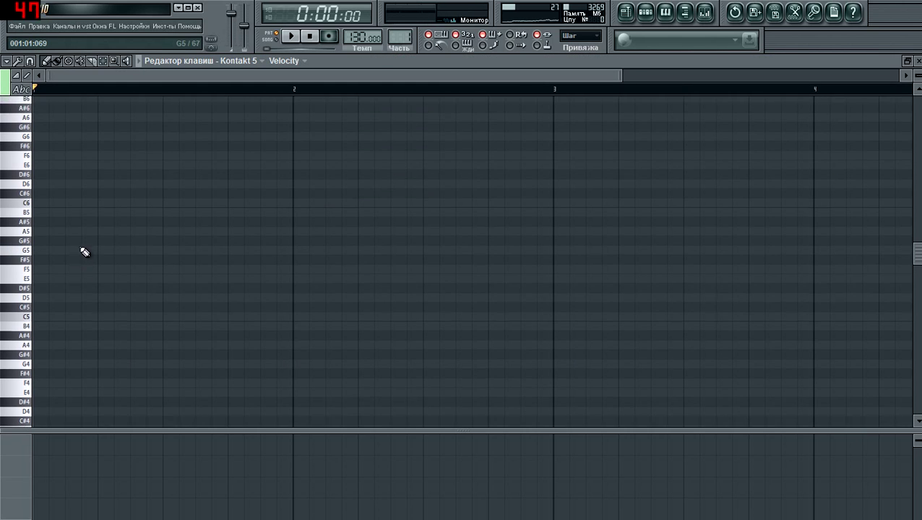
pyautogui.scroll(-3, 81, 254)
pyautogui.click(27, 284)
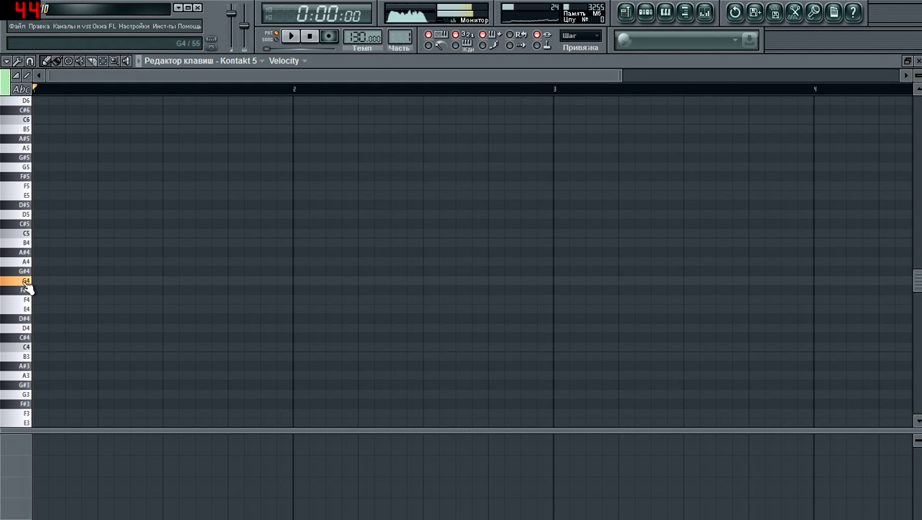
# Draw a half-beat D5 note at the start of bar 1, lower its velocity, and add a matching G4 note below it
pyautogui.scroll(1, 64, 292)
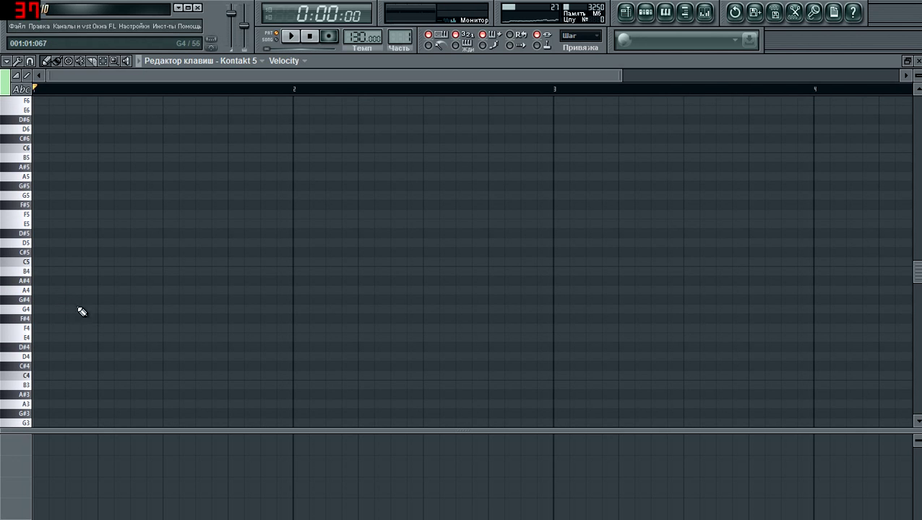
pyautogui.click(37, 243)
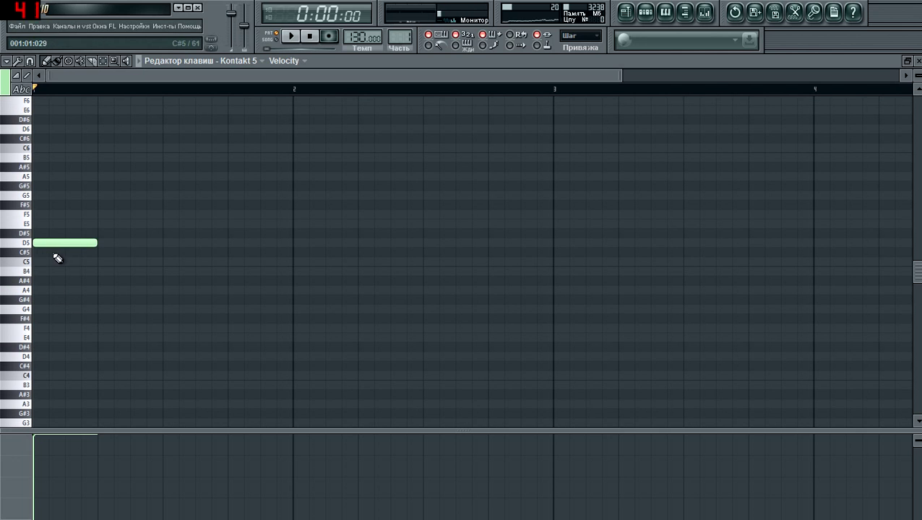
pyautogui.keyDown('alt'); pyautogui.scroll(-5, 65, 247); pyautogui.keyUp('alt')
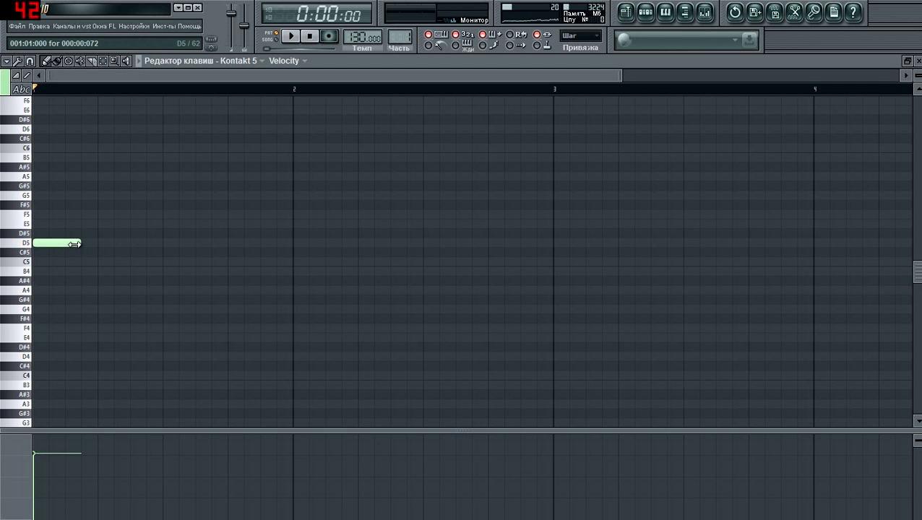
pyautogui.click(40, 309)
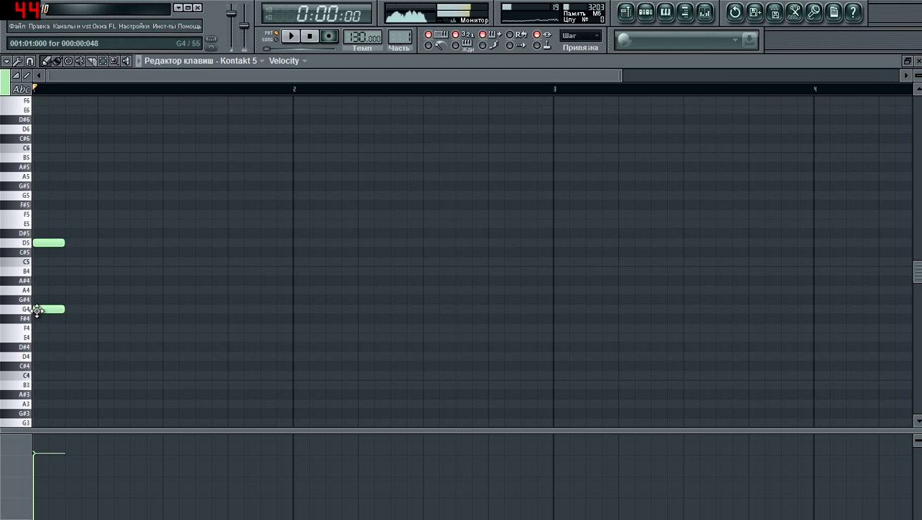
# Add two quarter-beat copies of the G4 and D5 chord directly behind it, with a lower velocity
pyautogui.moveTo(89, 231); pyautogui.dragTo(73, 308)
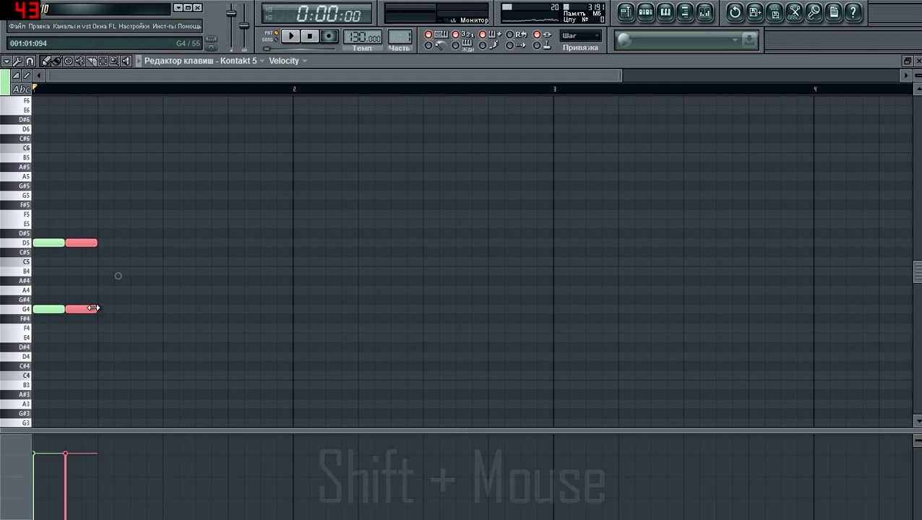
pyautogui.moveTo(95, 310)
pyautogui.mouseDown()
pyautogui.moveTo(76, 310)
pyautogui.moveTo(90, 311)
pyautogui.mouseUp()
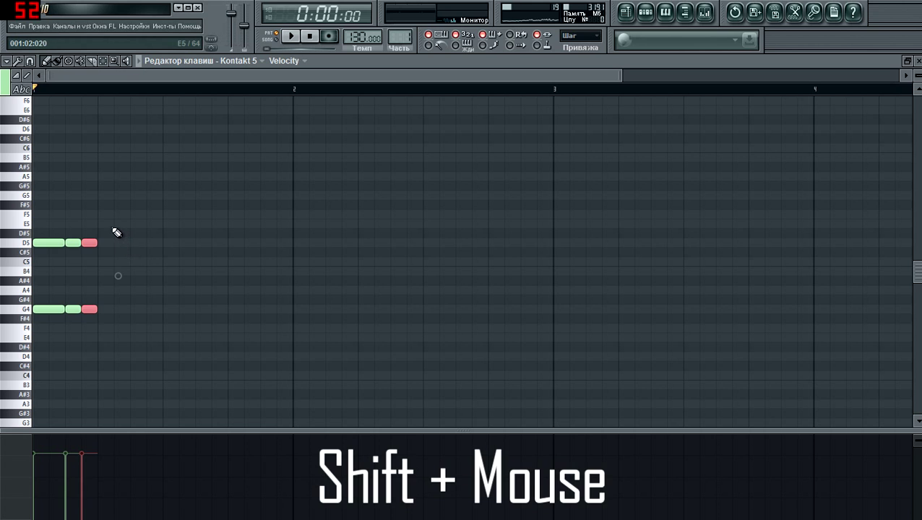
pyautogui.moveTo(107, 220); pyautogui.dragTo(73, 322)
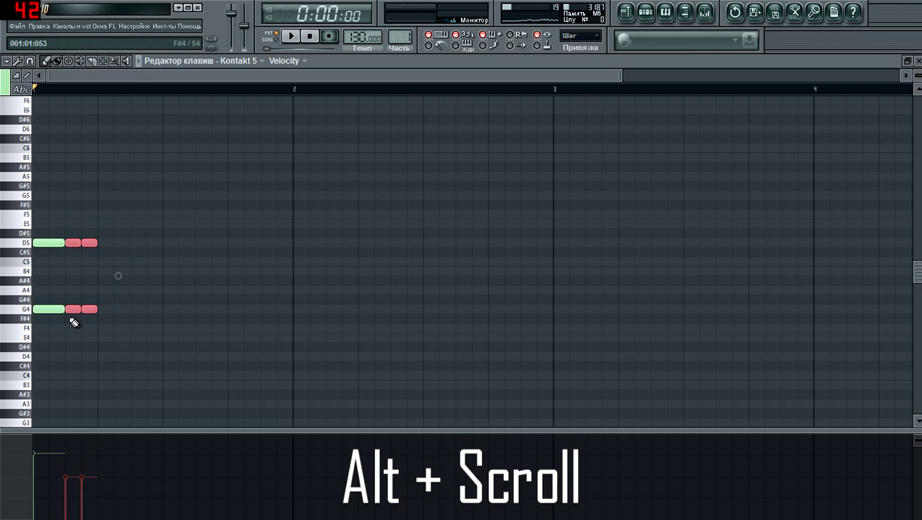
# Repeat the chord group across two bars, with the seventh group on A#4 and F5 and the eighth on A4 and E5, and play it
pyautogui.moveTo(119, 211); pyautogui.dragTo(499, 291)
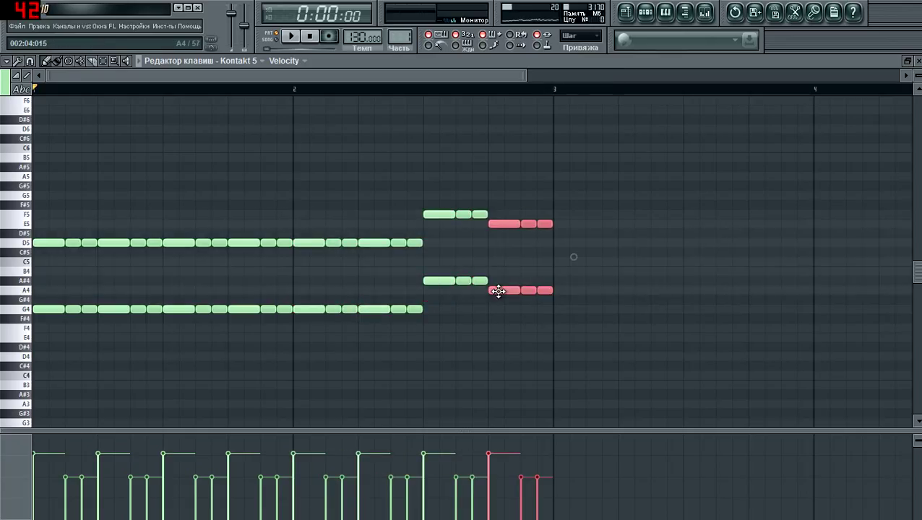
pyautogui.click(456, 172)
pyautogui.press('space')
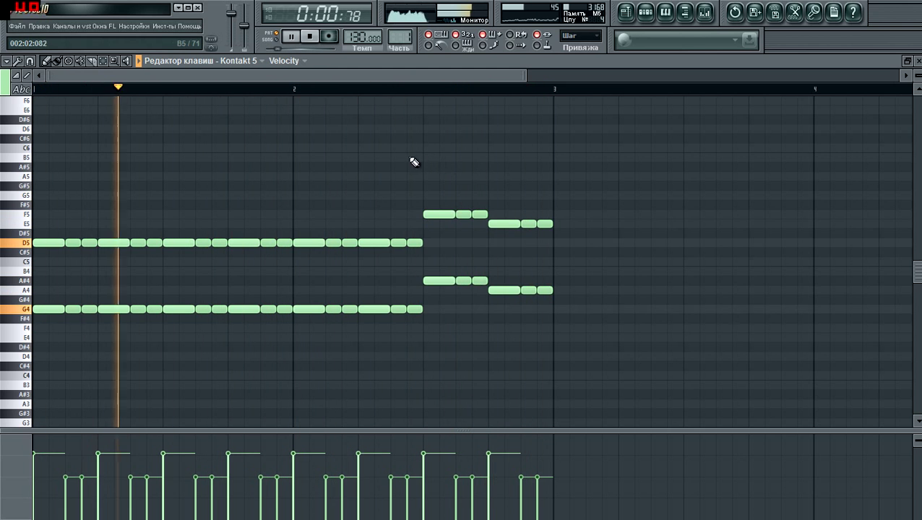
pyautogui.press('space')
# Delete the short upper notes on D5, F5 and E5 from all eight groups and play the pattern
pyautogui.rightClick(73, 243)
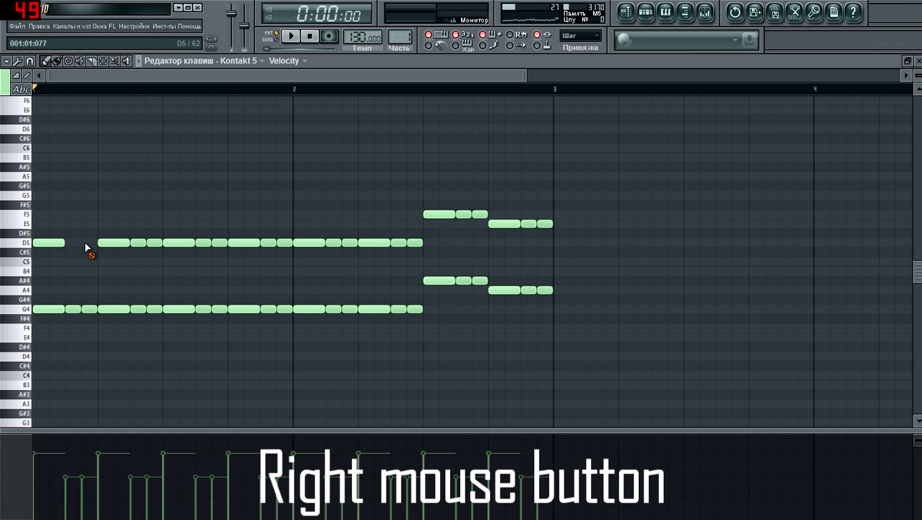
pyautogui.rightClick(138, 243)
pyautogui.rightClick(153, 243)
pyautogui.rightClick(203, 243)
pyautogui.rightClick(219, 243)
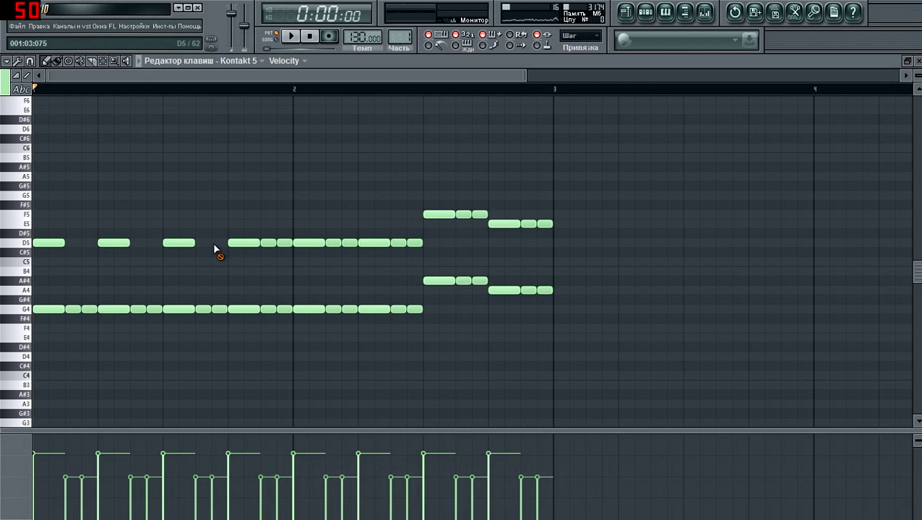
pyautogui.rightClick(283, 243)
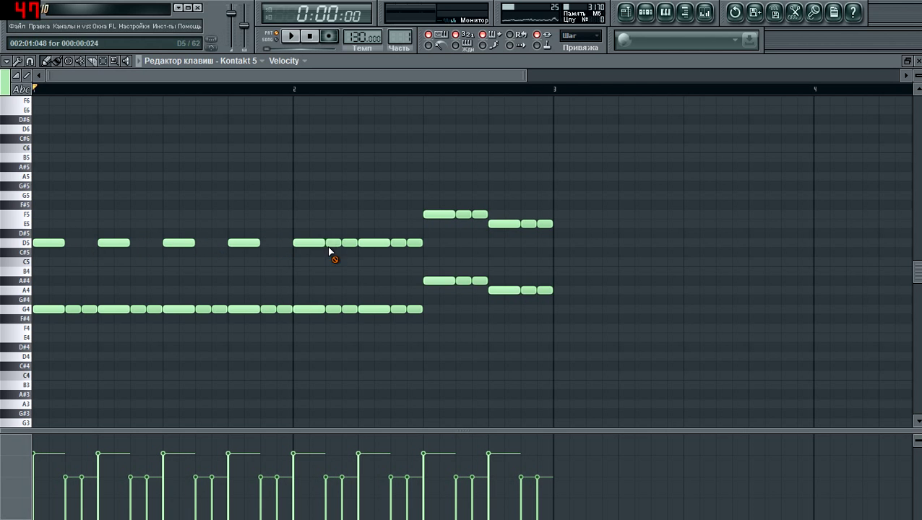
pyautogui.rightClick(333, 243)
pyautogui.rightClick(349, 243)
pyautogui.rightClick(399, 243)
pyautogui.rightClick(415, 243)
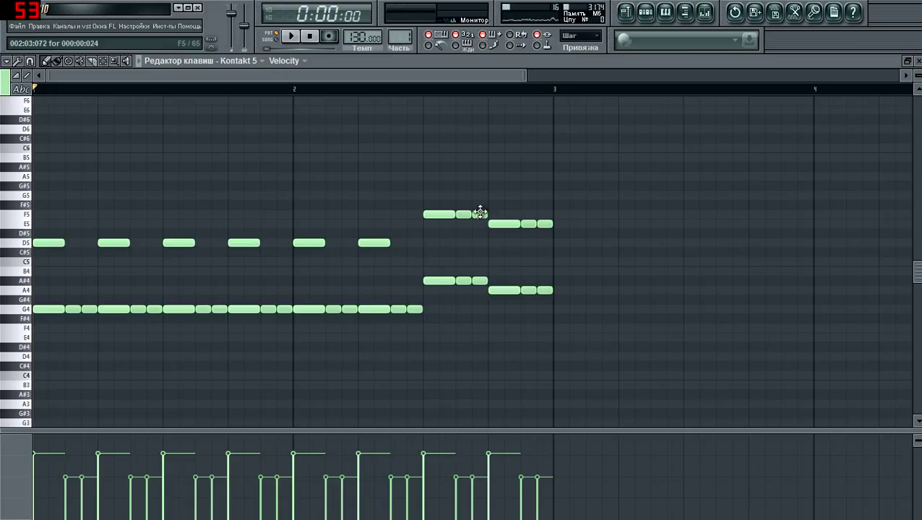
pyautogui.rightClick(528, 224)
pyautogui.rightClick(545, 224)
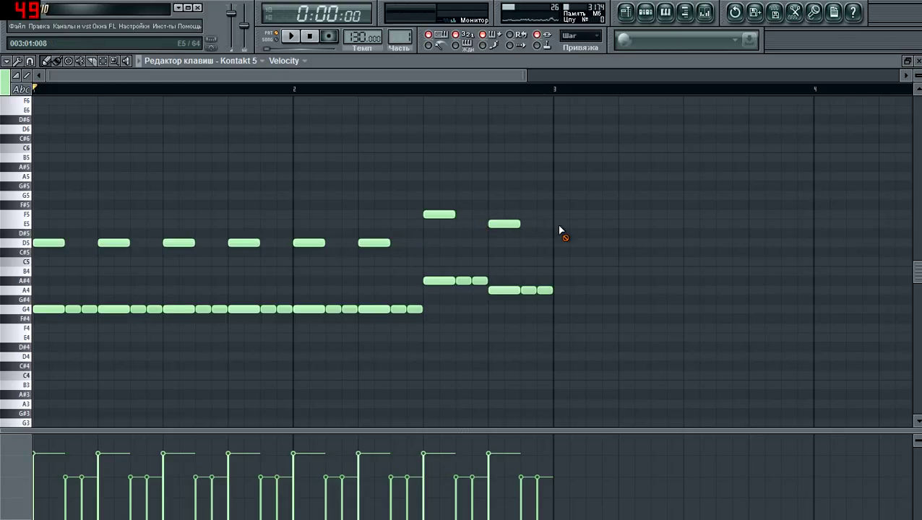
pyautogui.press('space')
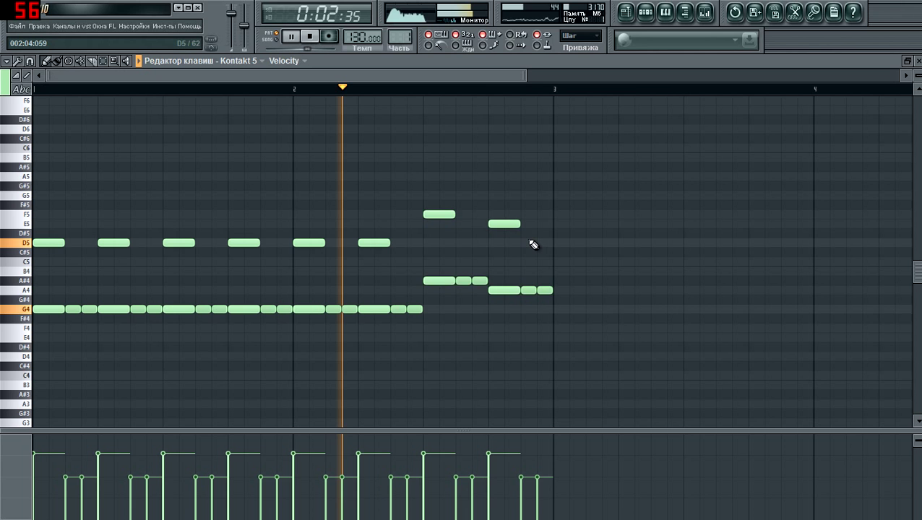
pyautogui.press('space')
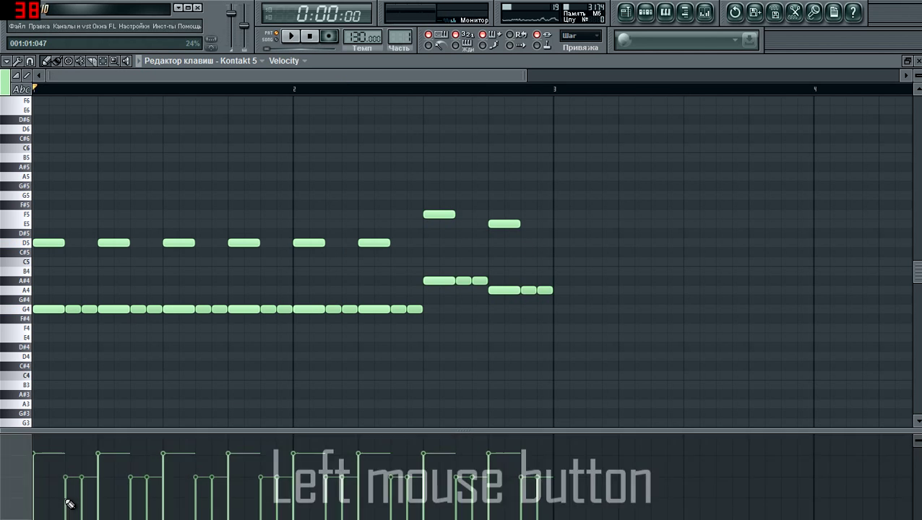
# Lower the velocity of all the short notes on G4, A#4 and A4 to about 28% and play the riff
pyautogui.click(68, 500)
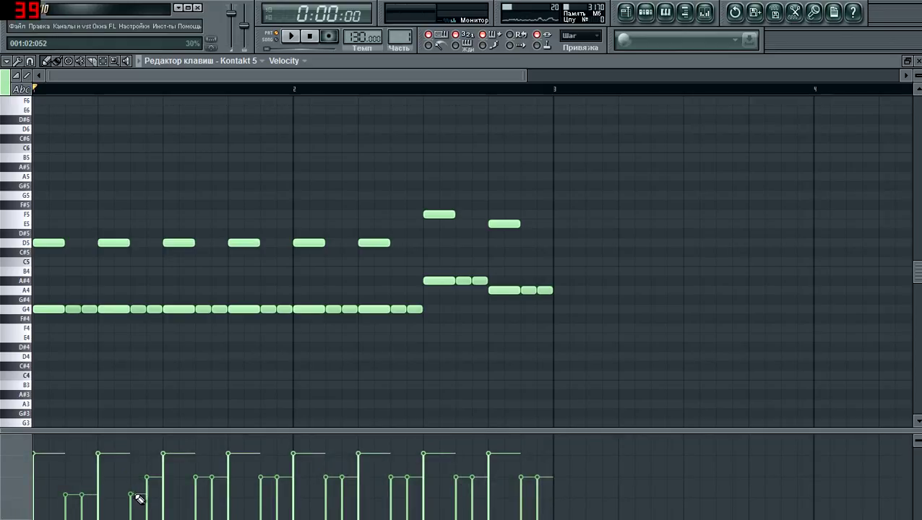
pyautogui.moveTo(139, 499); pyautogui.dragTo(150, 498)
pyautogui.click(197, 497)
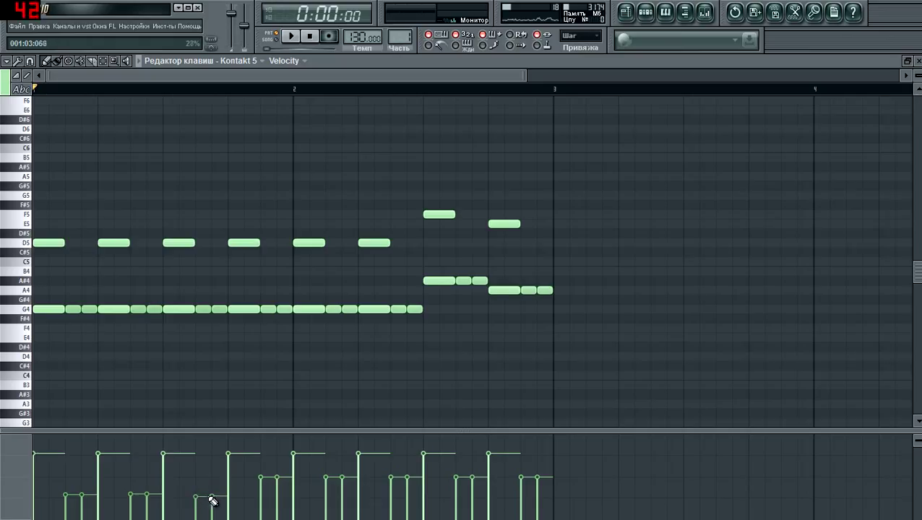
pyautogui.click(267, 501)
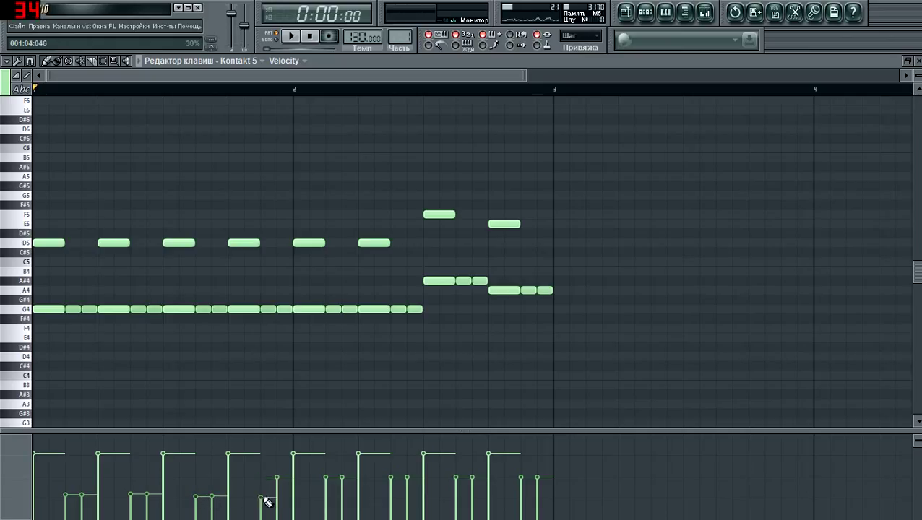
pyautogui.click(340, 499)
pyautogui.moveTo(397, 500); pyautogui.dragTo(407, 503)
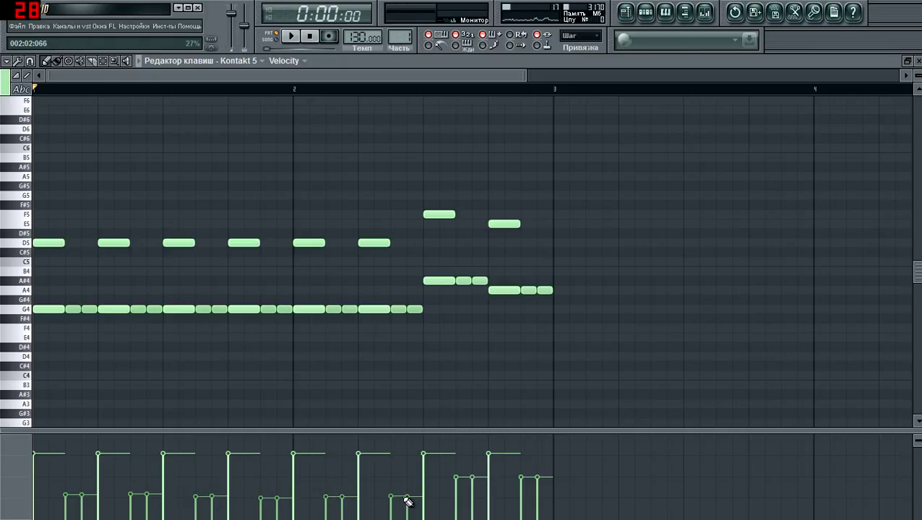
pyautogui.moveTo(467, 498); pyautogui.dragTo(471, 498)
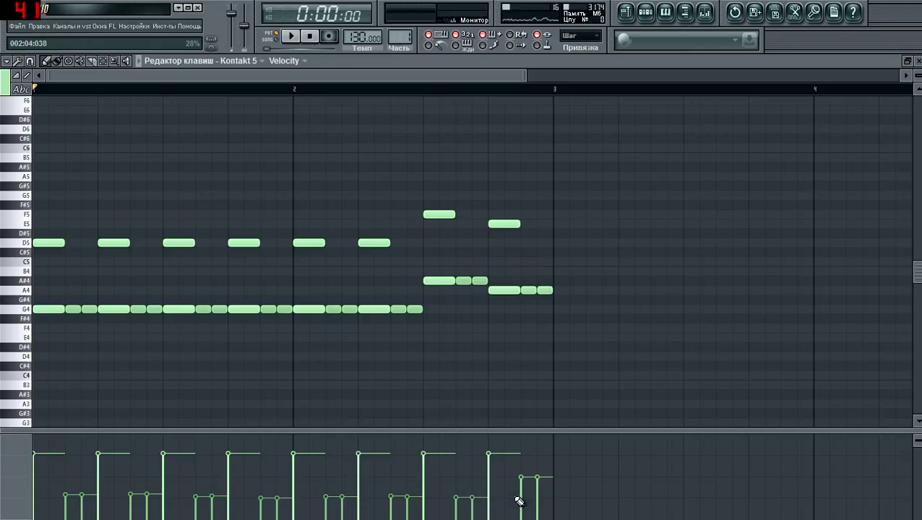
pyautogui.press('space')
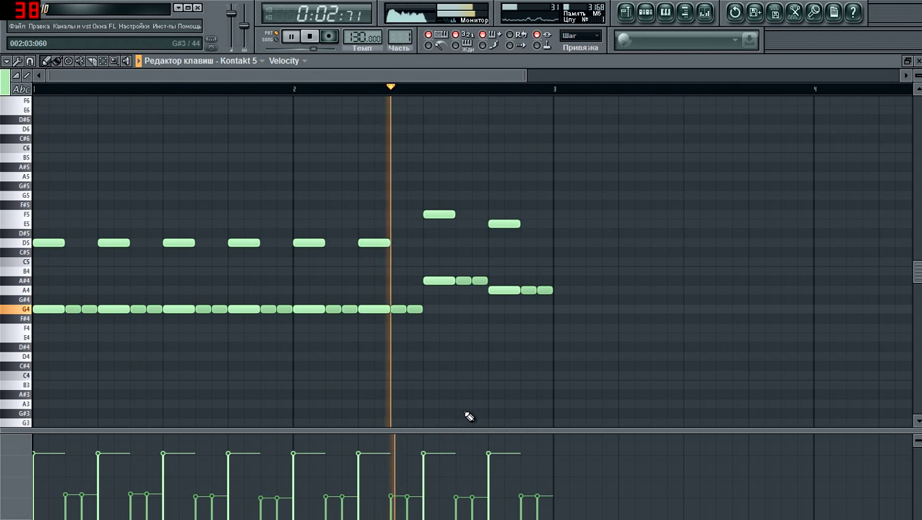
pyautogui.press('space')
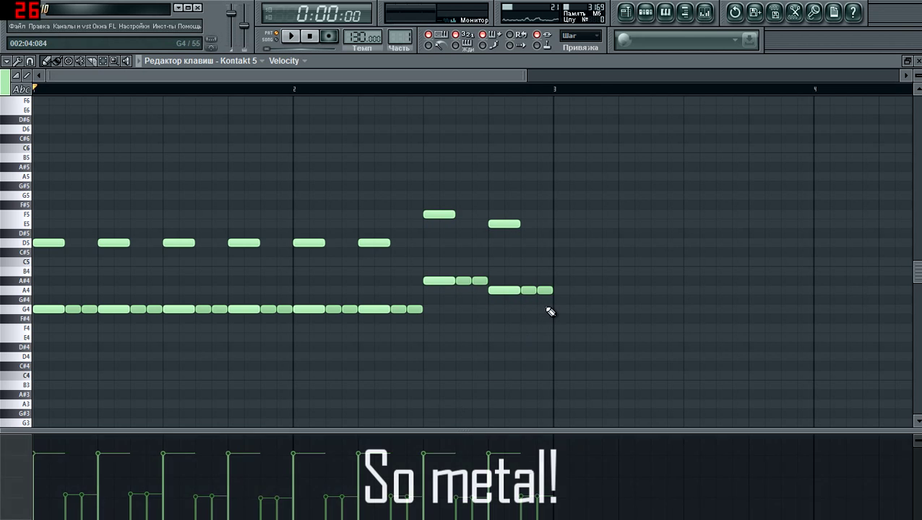
# Select every note of the two-bar riff and delete them all
pyautogui.scroll(-1, 550, 314)
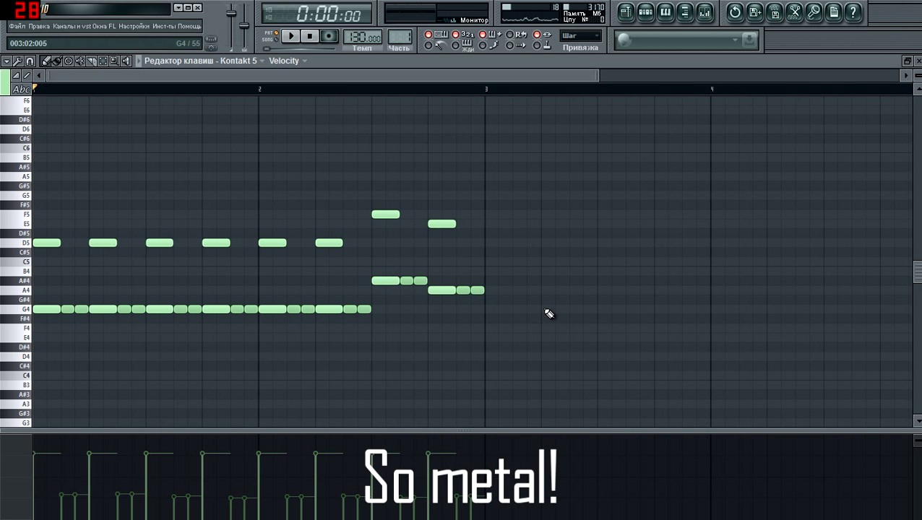
pyautogui.scroll(1, 549, 313)
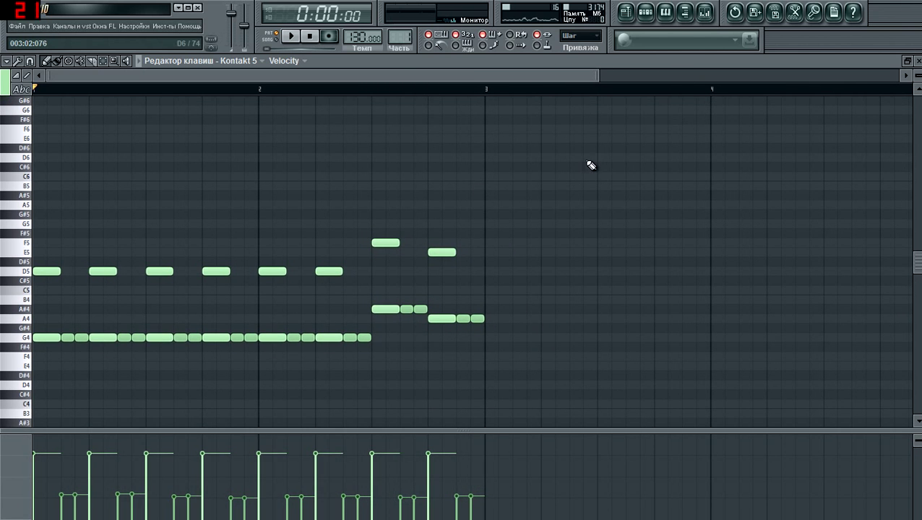
pyautogui.moveTo(587, 164); pyautogui.dragTo(6, 412)
pyautogui.press('Delete')
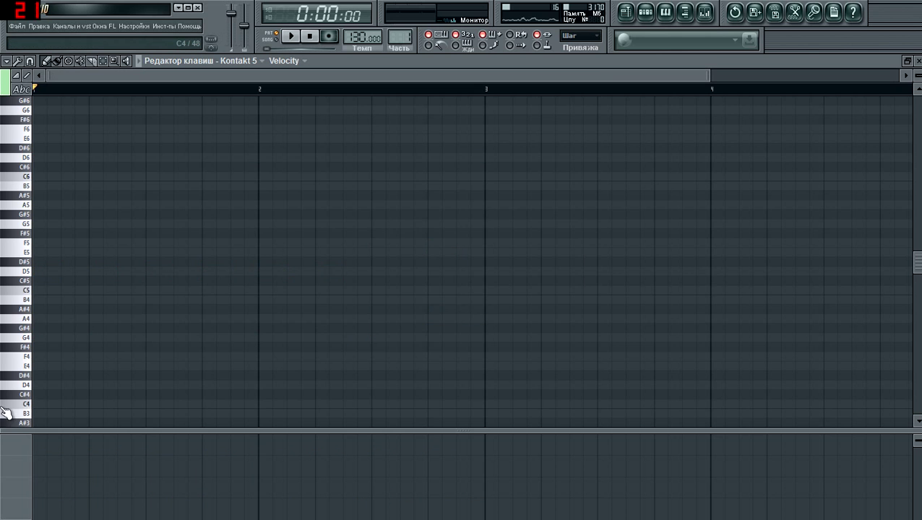
# Fill bar 1 of the piano roll with eighth notes A6, A5, E6, A5, F6, E6, D6 and A5
pyautogui.scroll(3, 66, 283)
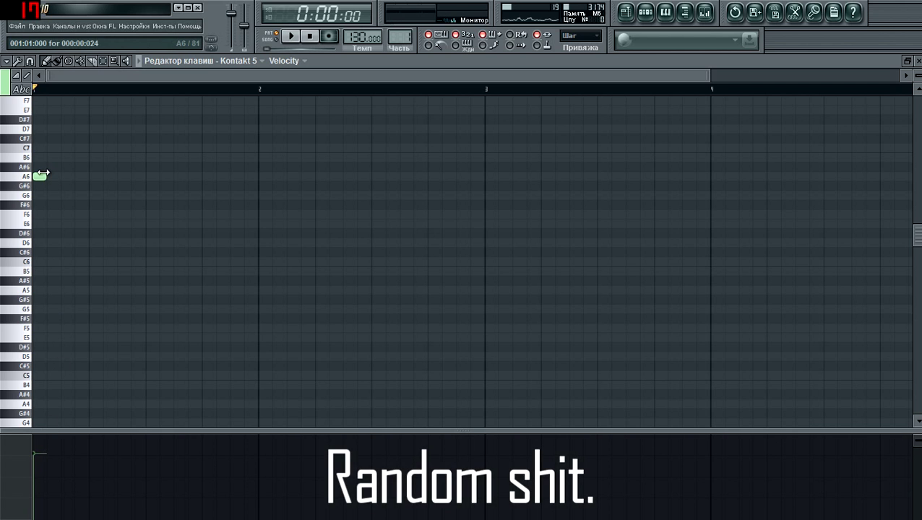
pyautogui.moveTo(42, 176); pyautogui.dragTo(61, 175)
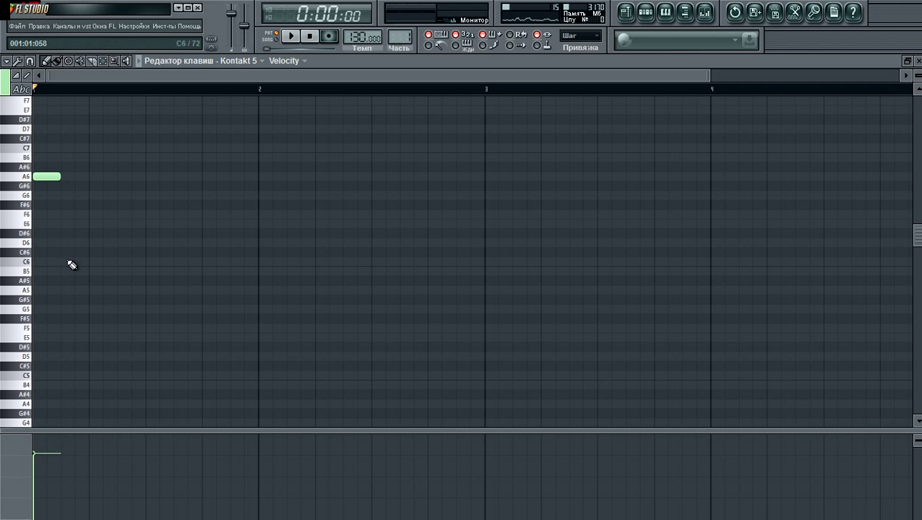
pyautogui.click(70, 289)
pyautogui.click(90, 224)
pyautogui.click(124, 290)
pyautogui.click(154, 214)
pyautogui.click(182, 224)
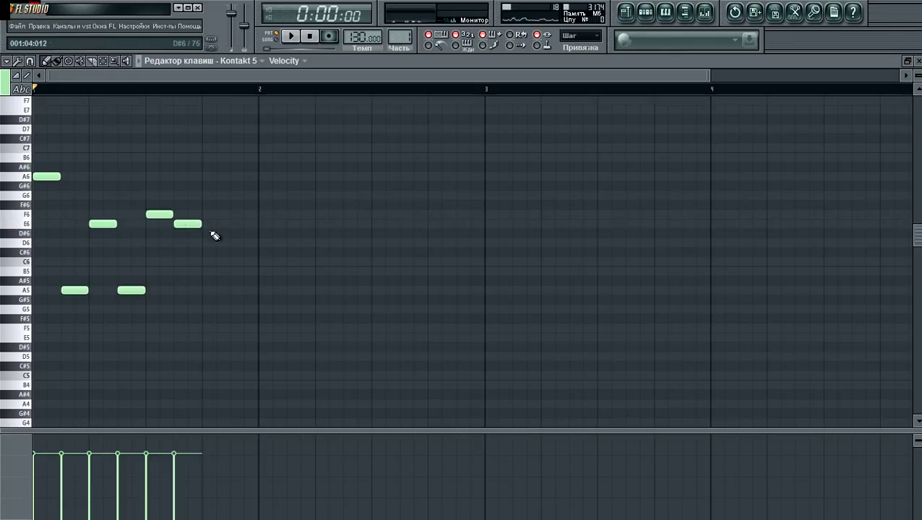
pyautogui.click(215, 242)
pyautogui.click(243, 290)
# Continue the melody through bar 2 with eighth notes F6, A5, G6, A5, F6, G6, F6 and E6, and play it
pyautogui.click(271, 214)
pyautogui.click(298, 290)
pyautogui.click(329, 195)
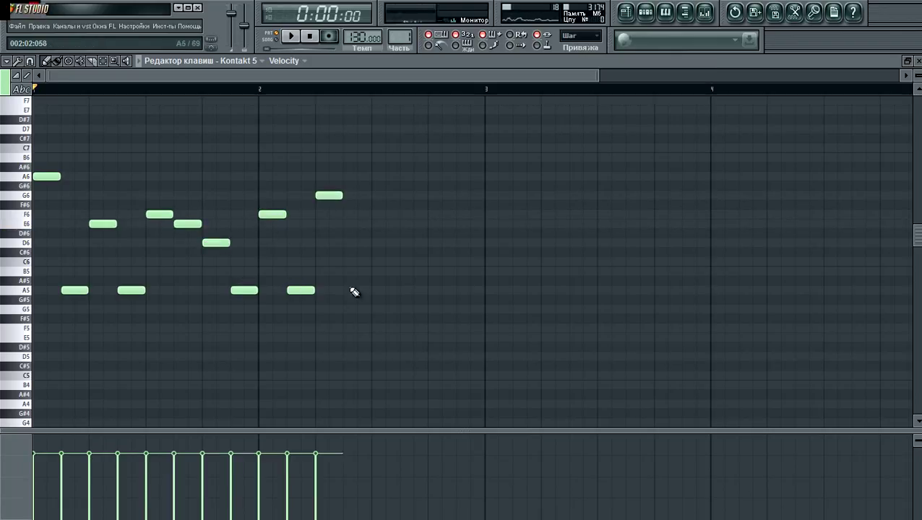
pyautogui.click(357, 290)
pyautogui.click(386, 215)
pyautogui.click(413, 195)
pyautogui.click(441, 215)
pyautogui.click(470, 224)
pyautogui.press('space')
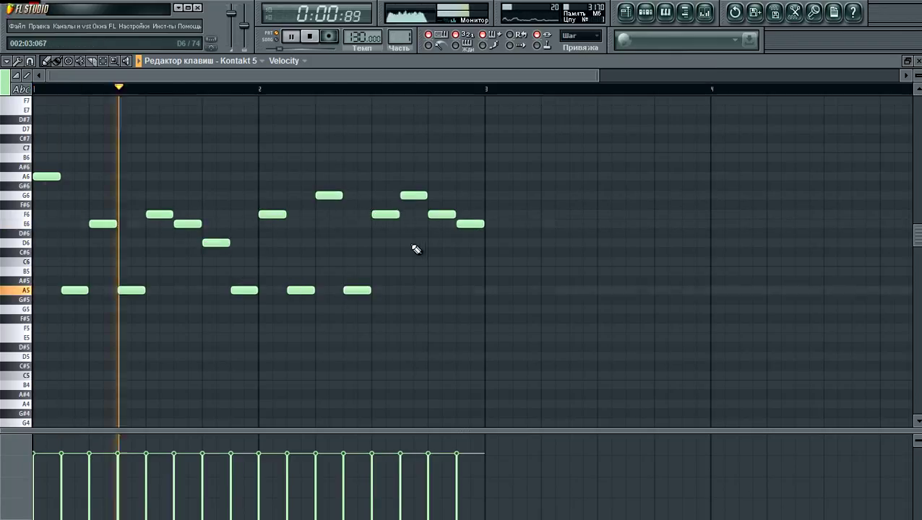
pyautogui.press('space')
# In bar 2, lower the first note to E6, the third to F6 and the last four to E6, F6, E6 and D6, and play it
pyautogui.moveTo(271, 214); pyautogui.dragTo(270, 223)
pyautogui.moveTo(328, 195); pyautogui.dragTo(327, 215)
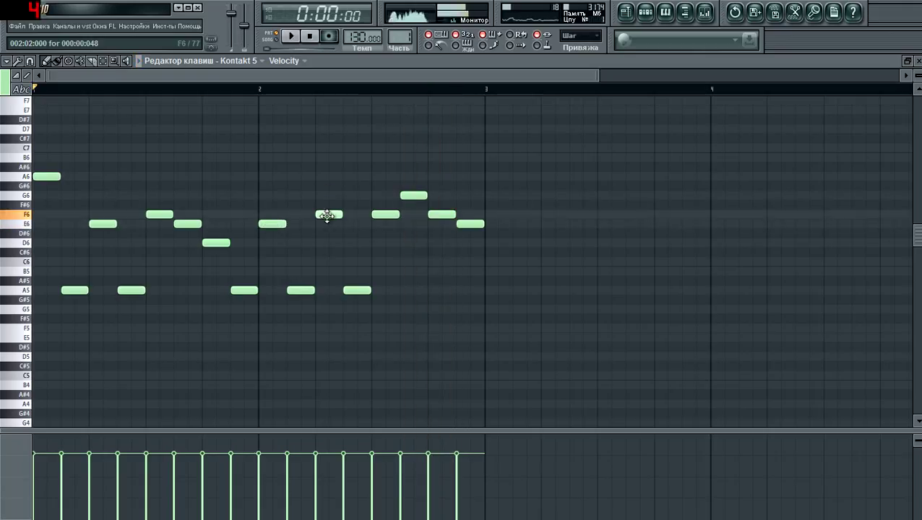
pyautogui.moveTo(386, 215); pyautogui.dragTo(386, 224)
pyautogui.moveTo(413, 195); pyautogui.dragTo(441, 224)
pyautogui.moveTo(470, 224); pyautogui.dragTo(470, 251)
pyautogui.press('space')
pyautogui.press('space')
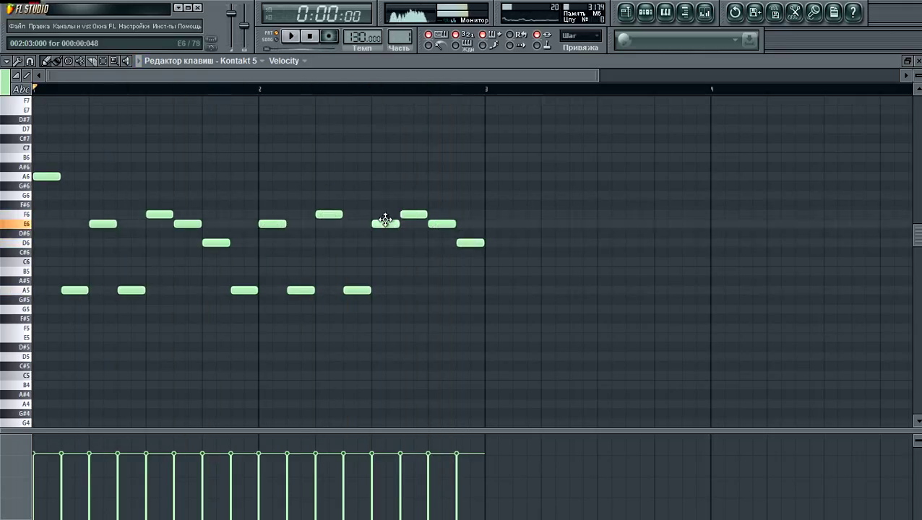
# Raise the last four notes of bar 2 to F6, G6, F6 and E6, and play the melody
pyautogui.moveTo(386, 221); pyautogui.dragTo(413, 195)
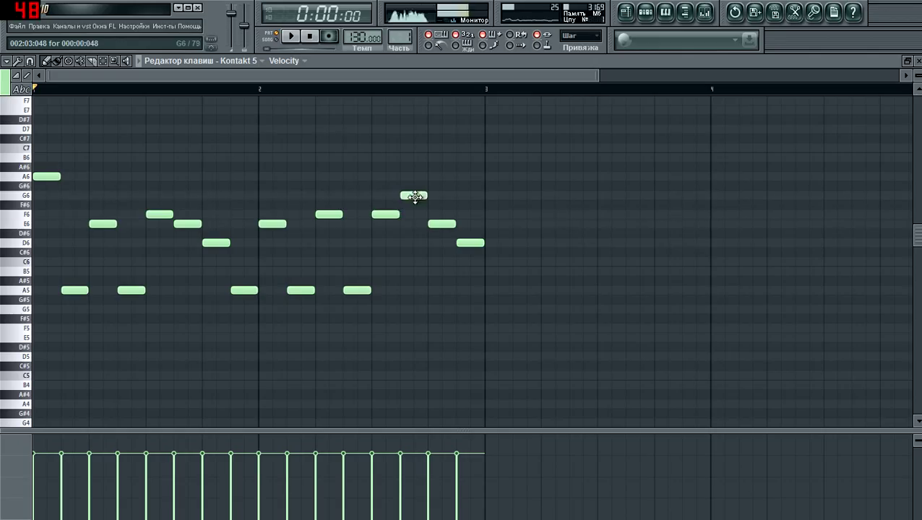
pyautogui.moveTo(441, 224); pyautogui.dragTo(441, 215)
pyautogui.moveTo(470, 243); pyautogui.dragTo(469, 222)
pyautogui.press('space')
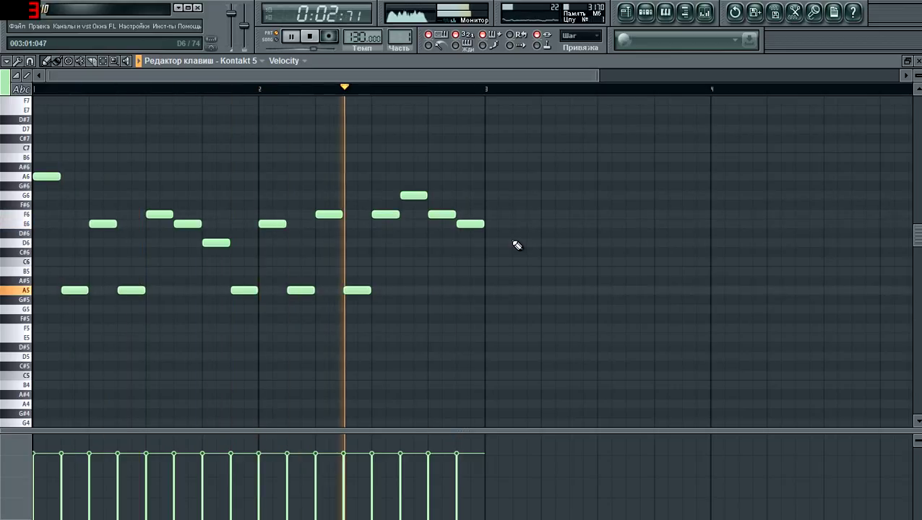
pyautogui.press('space')
pyautogui.press('space')
pyautogui.press('space')
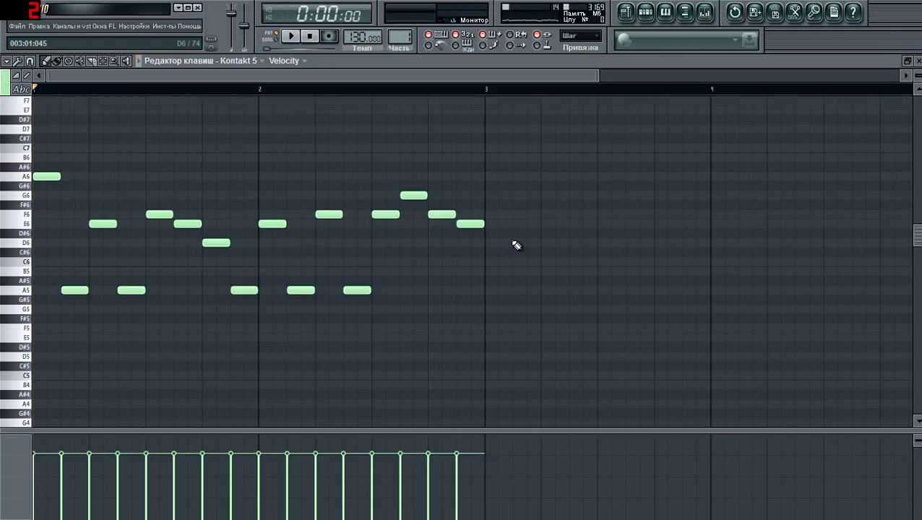
# Delete every note of the two-bar melody and set the tempo to 200 BPM
pyautogui.moveTo(493, 143); pyautogui.dragTo(29, 354)
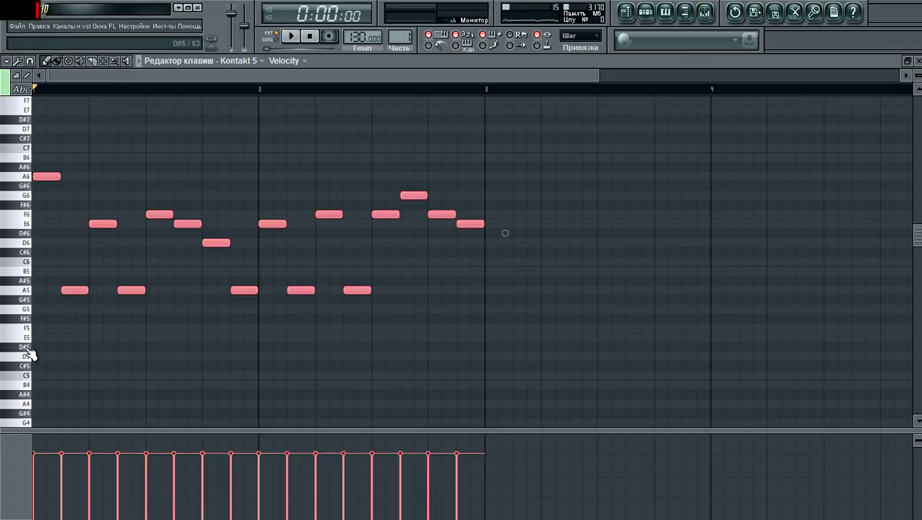
pyautogui.press('Delete')
pyautogui.scroll(-1, 29, 355)
pyautogui.moveTo(362, 37); pyautogui.dragTo(363, 17)
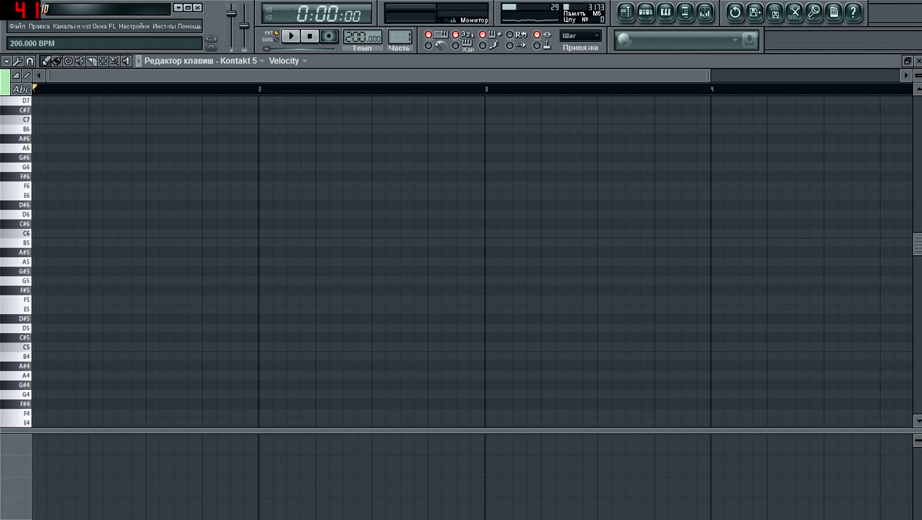
# Draw a descending run of sixteenth notes A7, C7, E6 and A5 at maximum velocity from the start of bar 1, and play it
pyautogui.scroll(4, 208, 202)
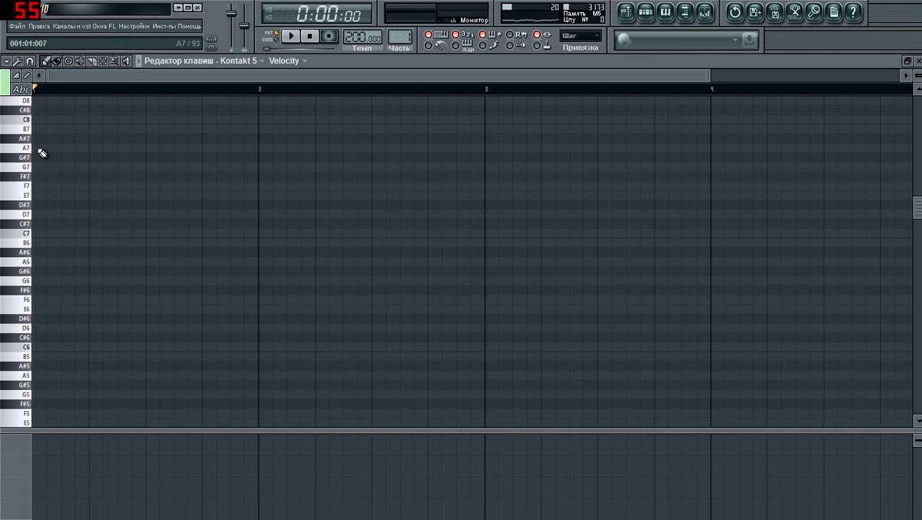
pyautogui.click(42, 149)
pyautogui.keyDown('alt'); pyautogui.scroll(5, 43, 148); pyautogui.keyUp('alt')
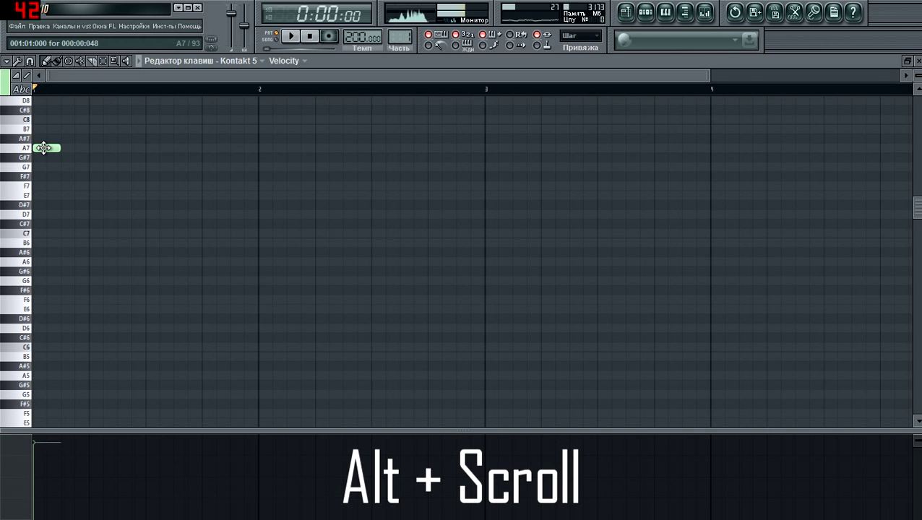
pyautogui.moveTo(61, 147); pyautogui.dragTo(46, 146)
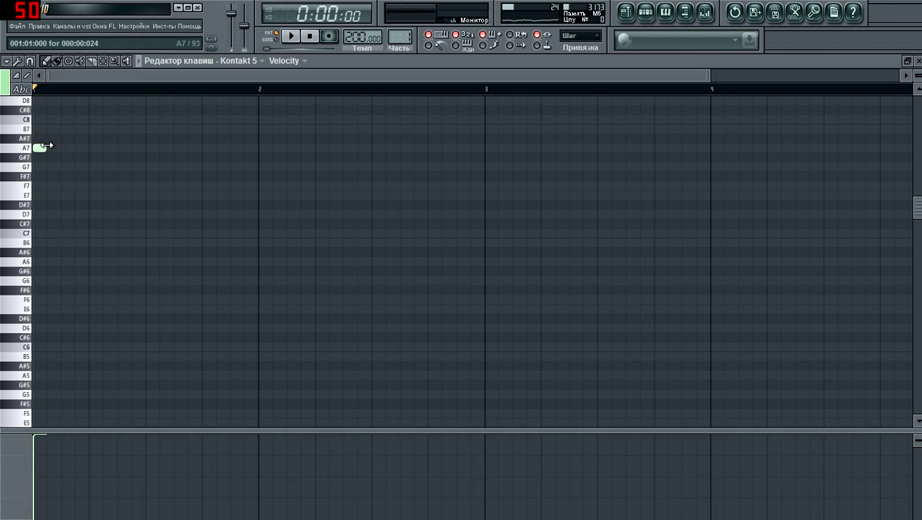
pyautogui.click(51, 233)
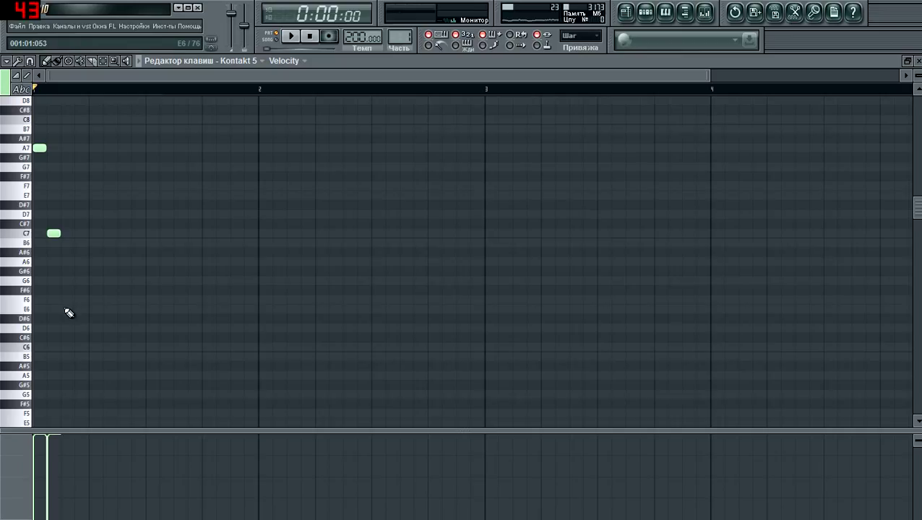
pyautogui.click(66, 309)
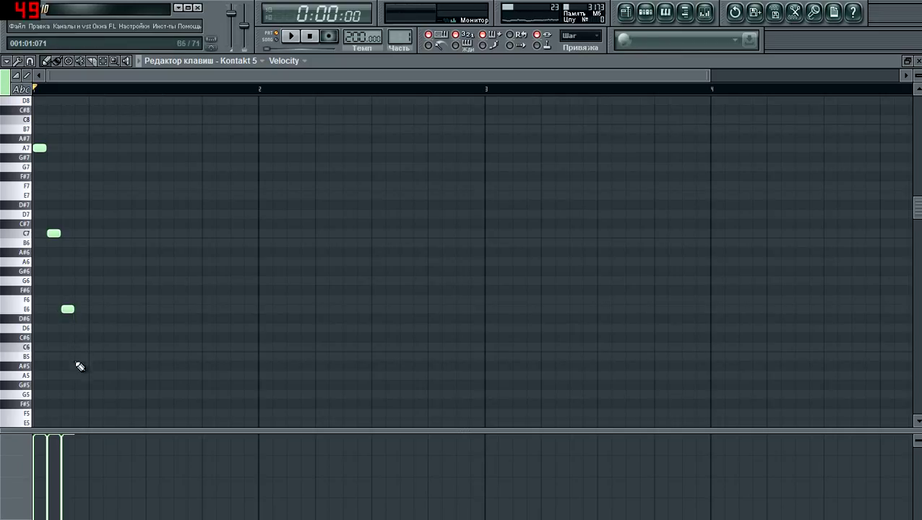
pyautogui.click(80, 376)
pyautogui.press('space')
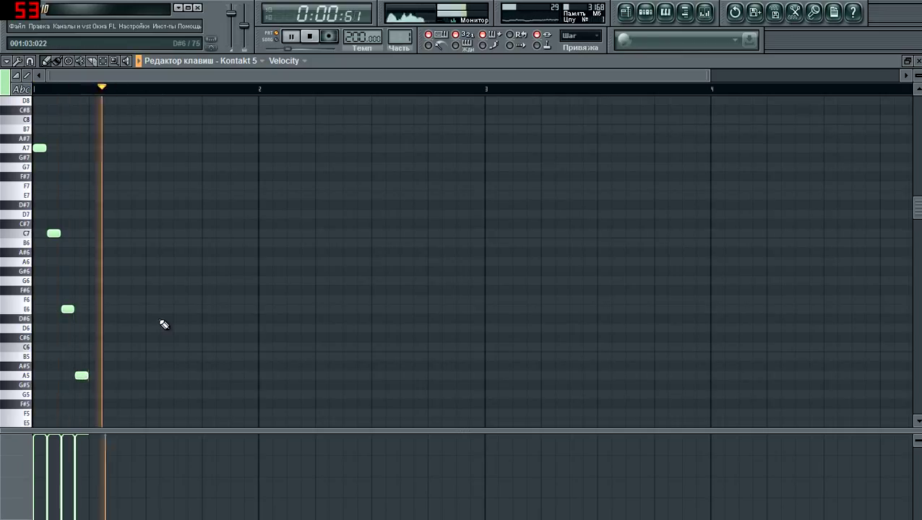
pyautogui.press('space')
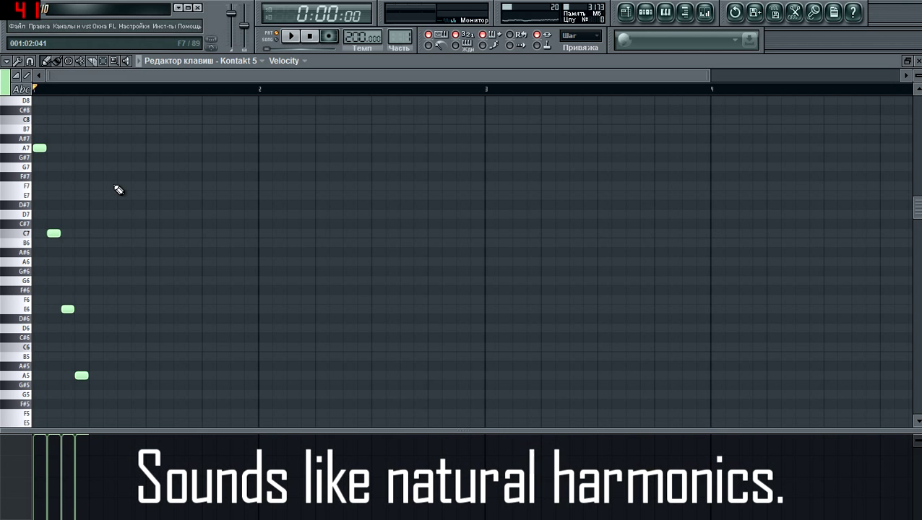
# Compress the four-note run to half its length so each note is a thirty-second, and play it
pyautogui.scroll(-1, 111, 204)
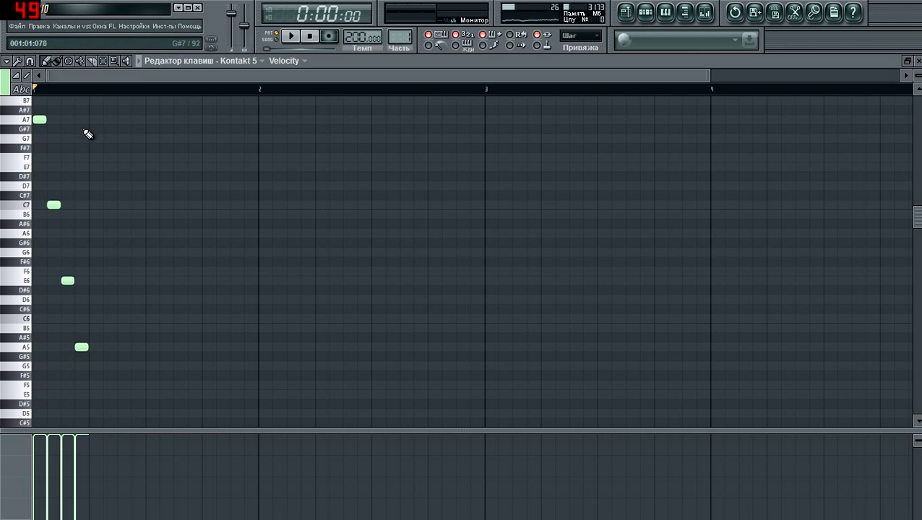
pyautogui.moveTo(115, 362); pyautogui.dragTo(34, 105)
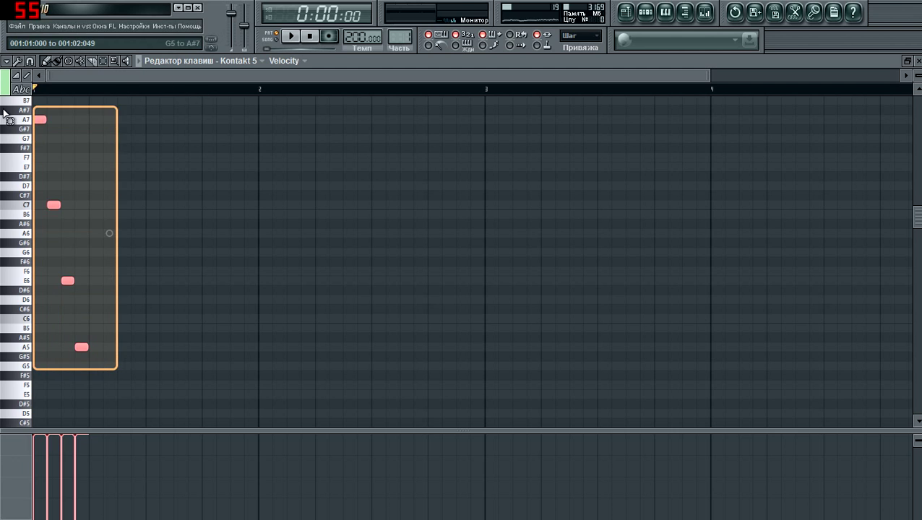
pyautogui.moveTo(111, 236); pyautogui.dragTo(87, 233)
pyautogui.click(128, 259)
pyautogui.press('space')
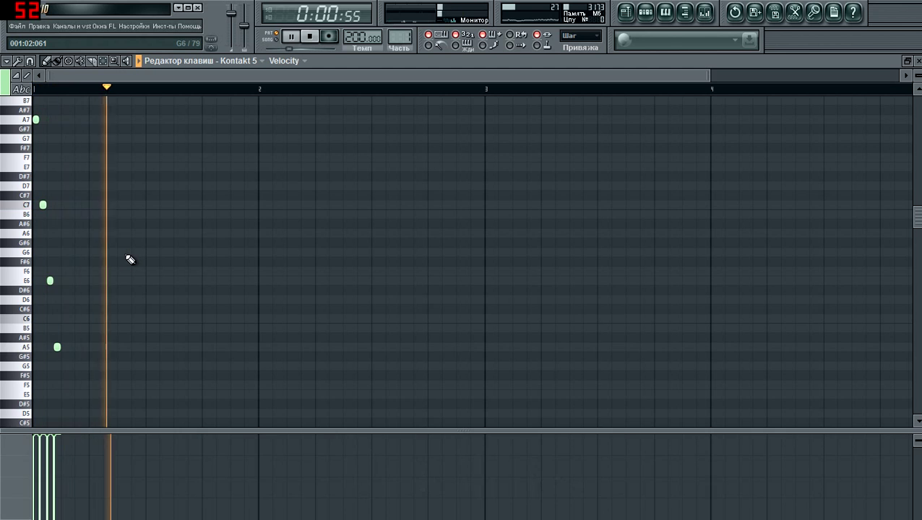
pyautogui.press('space')
# Add an eighth-length G4 note directly after the four-note run
pyautogui.scroll(-3, 126, 263)
pyautogui.scroll(-3, 97, 288)
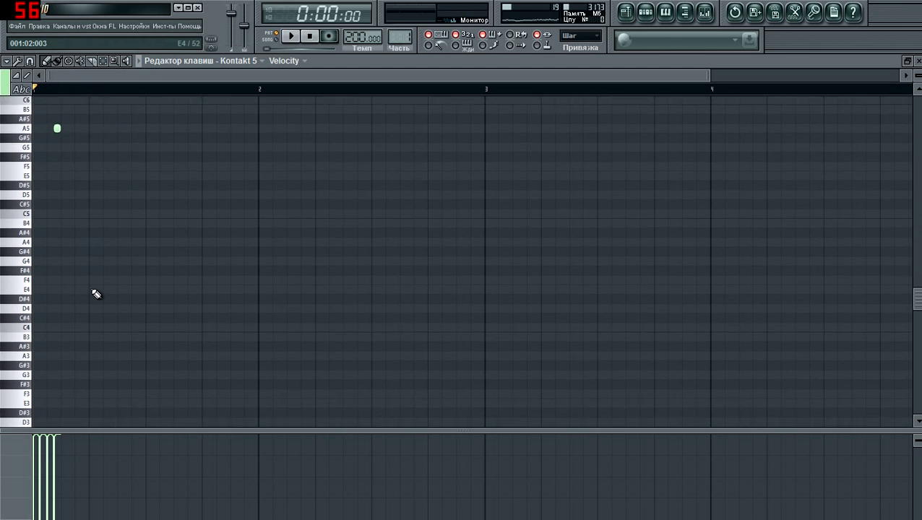
pyautogui.click(26, 315)
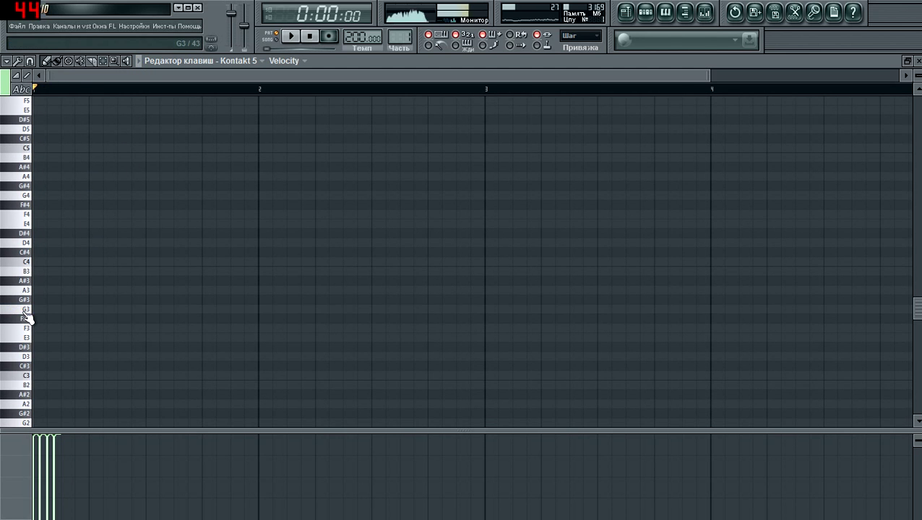
pyautogui.click(32, 200)
pyautogui.scroll(3, 121, 260)
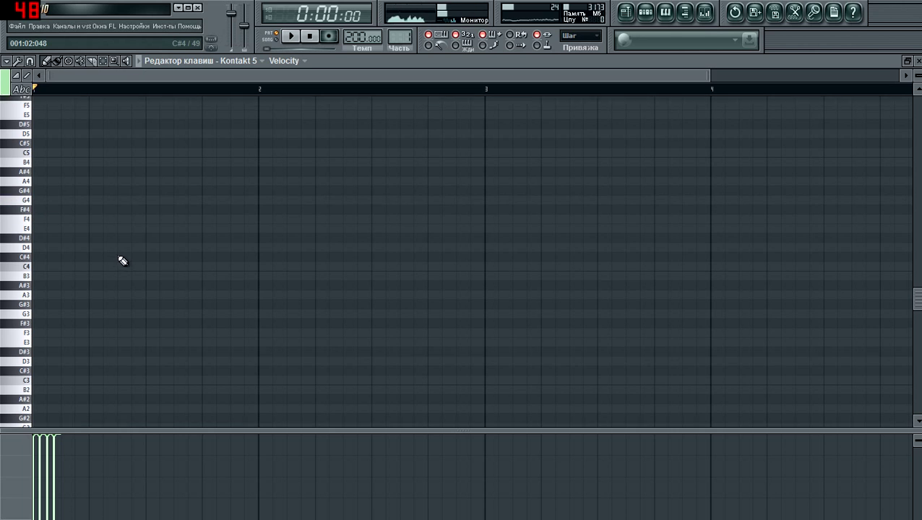
pyautogui.click(63, 280)
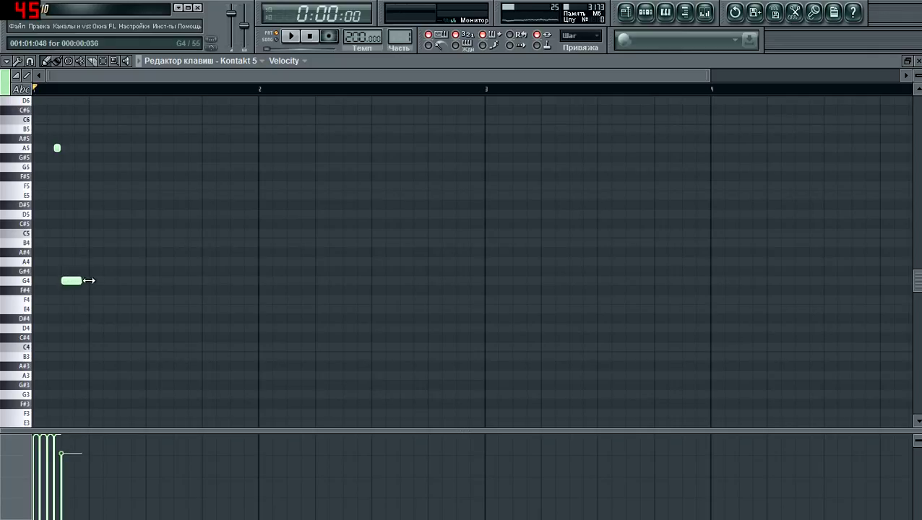
pyautogui.moveTo(84, 260); pyautogui.dragTo(56, 308)
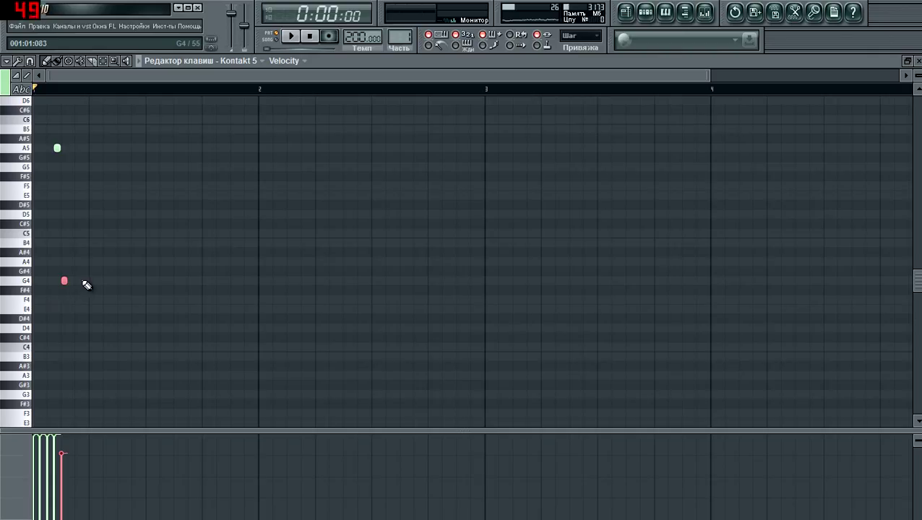
pyautogui.click(76, 282)
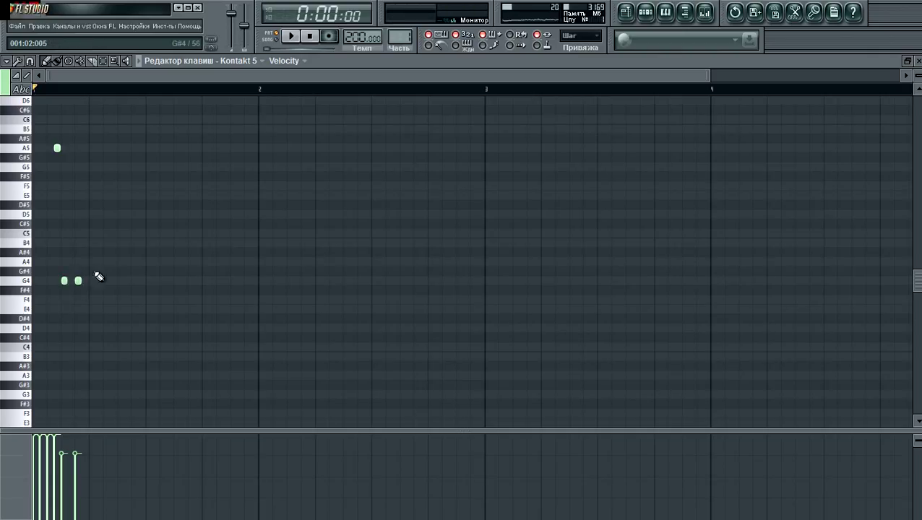
pyautogui.moveTo(99, 261); pyautogui.dragTo(87, 281)
pyautogui.click(121, 321)
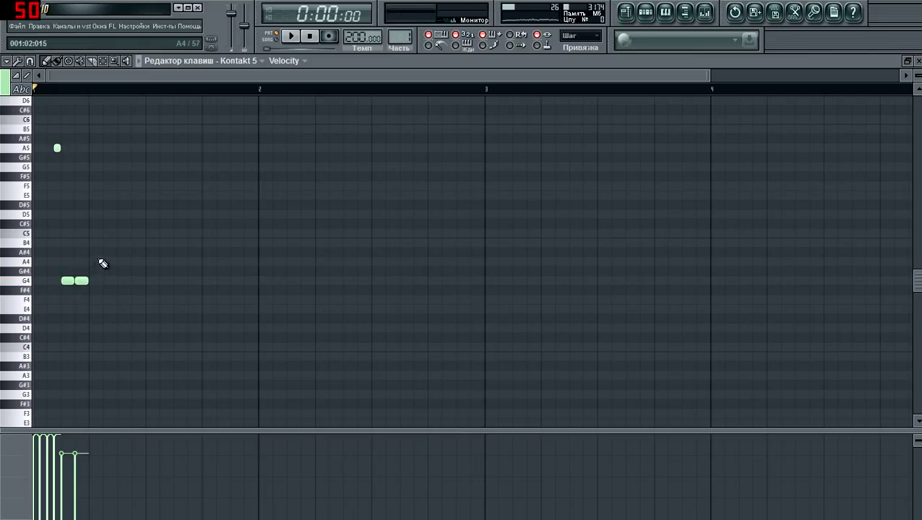
pyautogui.rightClick(84, 281)
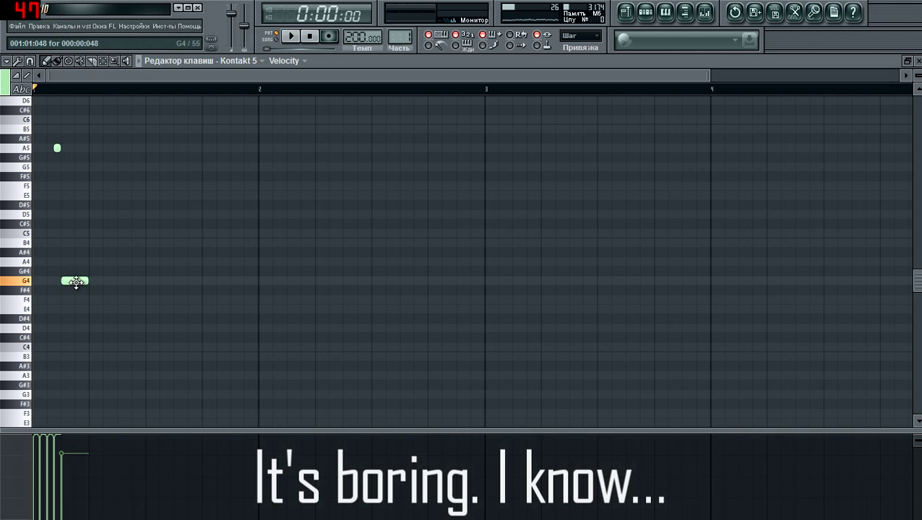
# Add a D5 note of equal length above the G4 note and lower the velocity of both
pyautogui.click(75, 223)
pyautogui.moveTo(76, 223); pyautogui.dragTo(75, 214)
pyautogui.moveTo(119, 192); pyautogui.dragTo(63, 313)
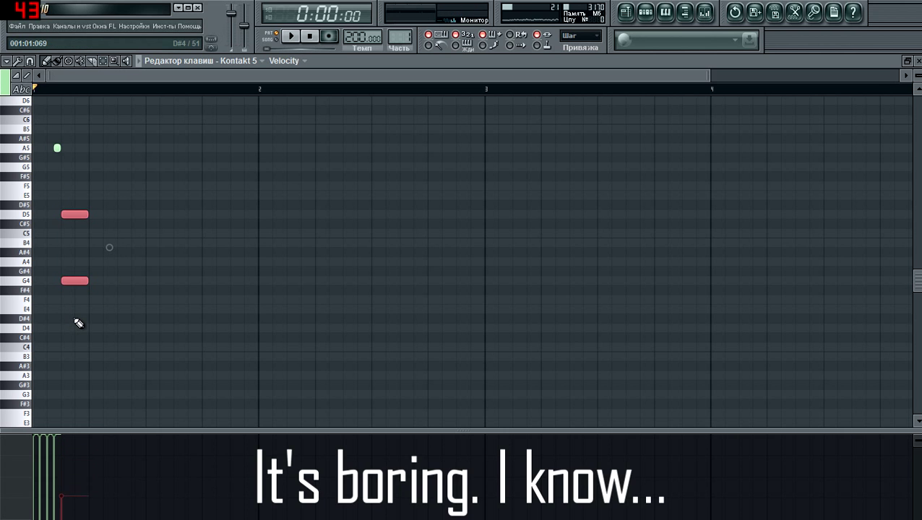
# Repeat the G4 and D5 chord twice directly after the first one, making three chords in a row
pyautogui.hotkey('ctrl', 'b')
pyautogui.scroll(3, 148, 397)
pyautogui.scroll(-3, 137, 347)
pyautogui.hotkey('ctrl', 'a')
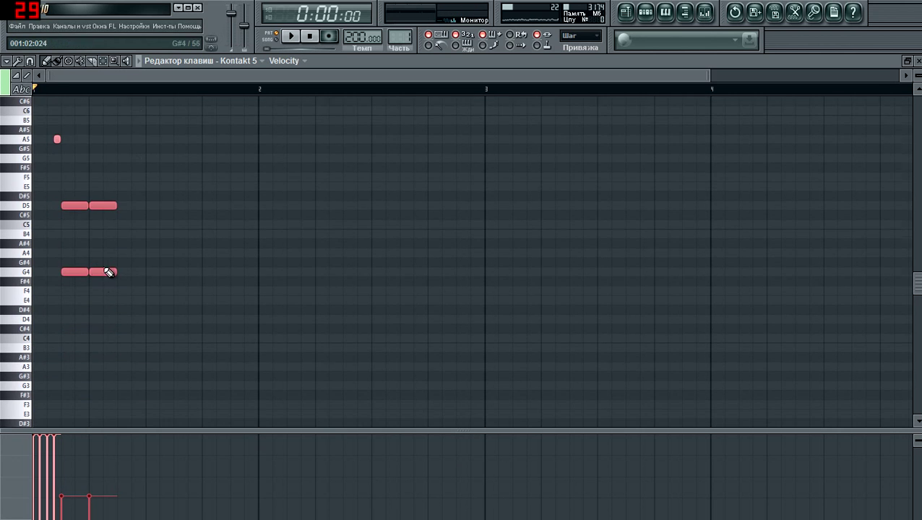
pyautogui.moveTo(108, 272); pyautogui.dragTo(185, 274)
pyautogui.hotkey('ctrl', 'z')
pyautogui.moveTo(140, 164); pyautogui.dragTo(87, 283)
pyautogui.hotkey('ctrl', 'b')
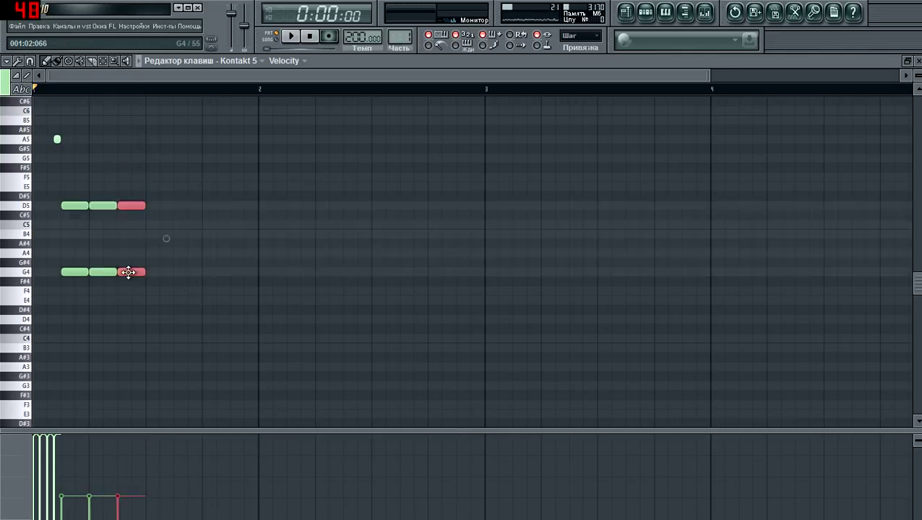
# Duplicate the whole run-and-chords phrase and place the copy on beat 3 of bar 1
pyautogui.hotkey('ctrl', 'a')
pyautogui.hotkey('ctrl', 'b')
pyautogui.moveTo(211, 273); pyautogui.dragTo(247, 270)
pyautogui.click(252, 319)
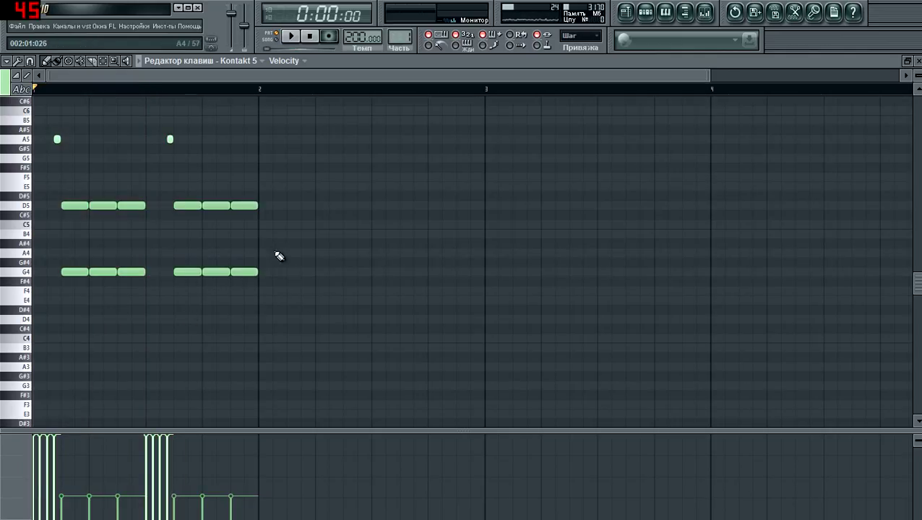
# Duplicate all the notes of bar 1 and place the copy starting on beat 2 of bar 2
pyautogui.hotkey('ctrl', 'a')
pyautogui.hotkey('ctrl', 'b')
pyautogui.moveTo(466, 274); pyautogui.dragTo(522, 276)
pyautogui.click(557, 330)
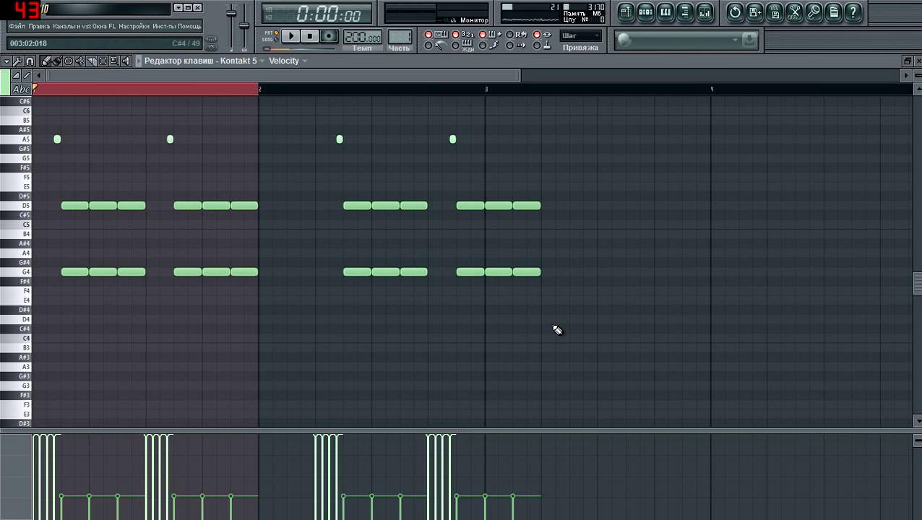
# Delete the last D5 and G4 chord at the end of the copied phrase and play the riff
pyautogui.rightClick(536, 272)
pyautogui.rightClick(534, 206)
pyautogui.press('space')
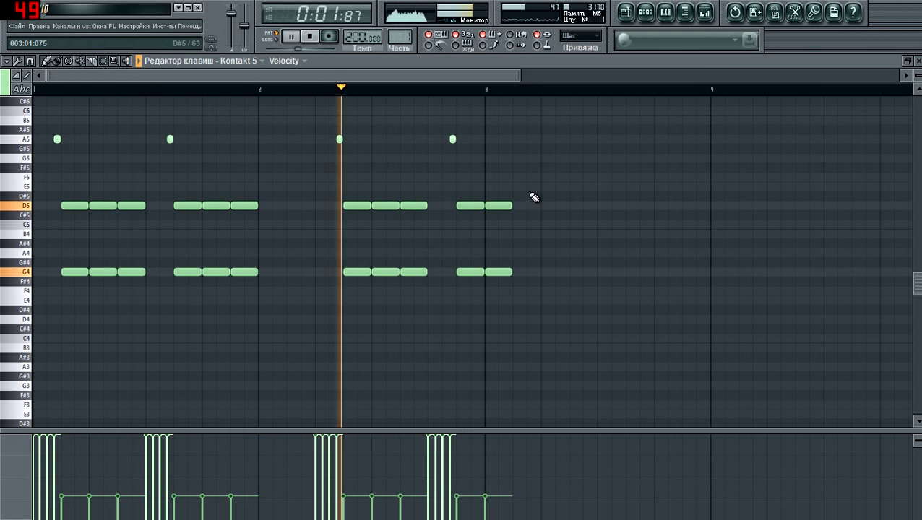
pyautogui.press('space')
# Move all the copied notes after bar 1 half a beat earlier and play the riff back
pyautogui.scroll(3, 534, 289)
pyautogui.scroll(-2, 448, 376)
pyautogui.moveTo(369, 400); pyautogui.dragTo(185, 102)
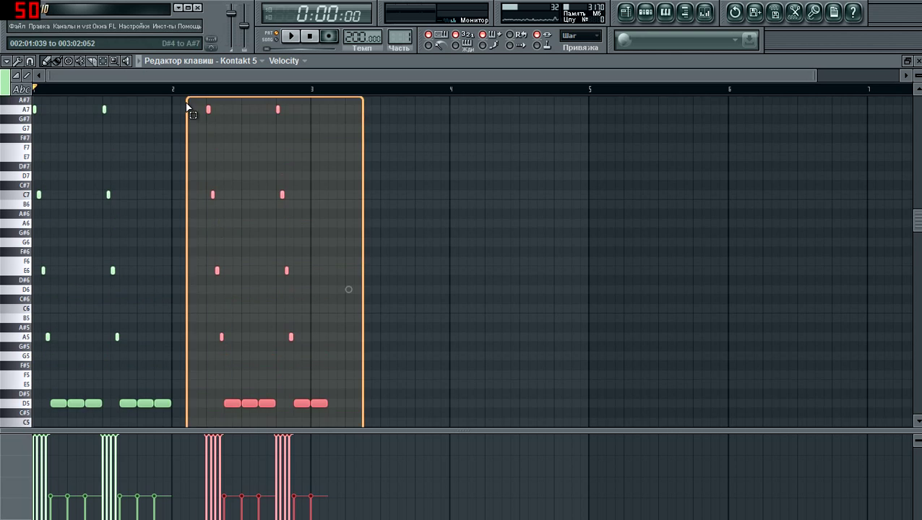
pyautogui.moveTo(233, 307); pyautogui.dragTo(216, 307)
pyautogui.click(235, 374)
pyautogui.press('space')
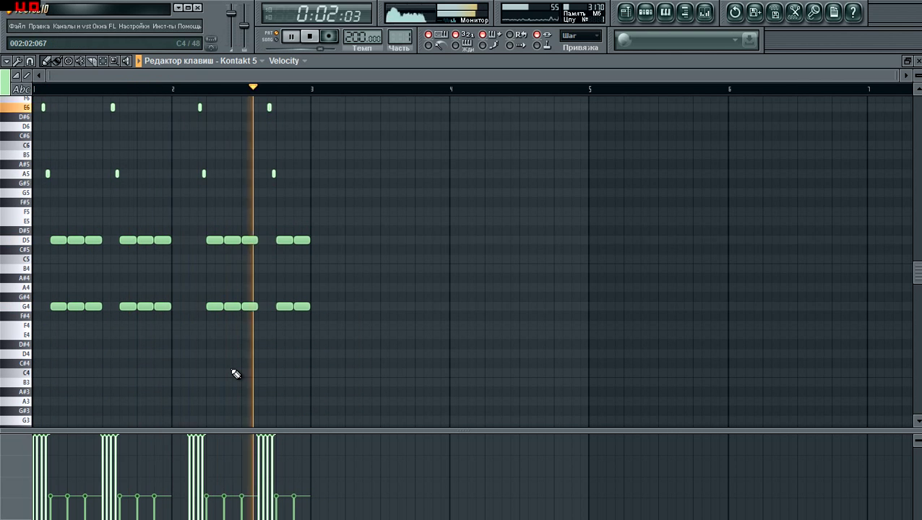
pyautogui.press('space')
# Add a D5 and G4 chord right after the last one, at the start of bar 3, and play the riff
pyautogui.click(322, 242)
pyautogui.click(319, 306)
pyautogui.press('space')
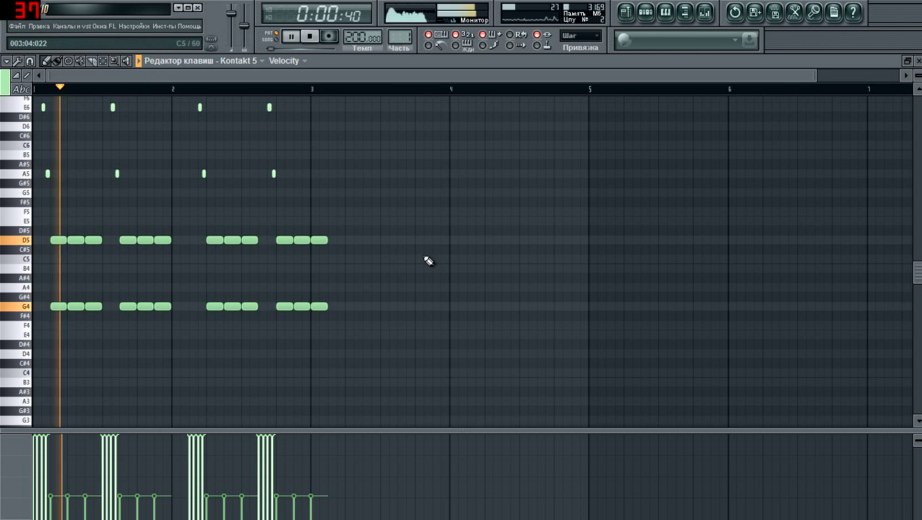
pyautogui.press('space')
pyautogui.press('space')
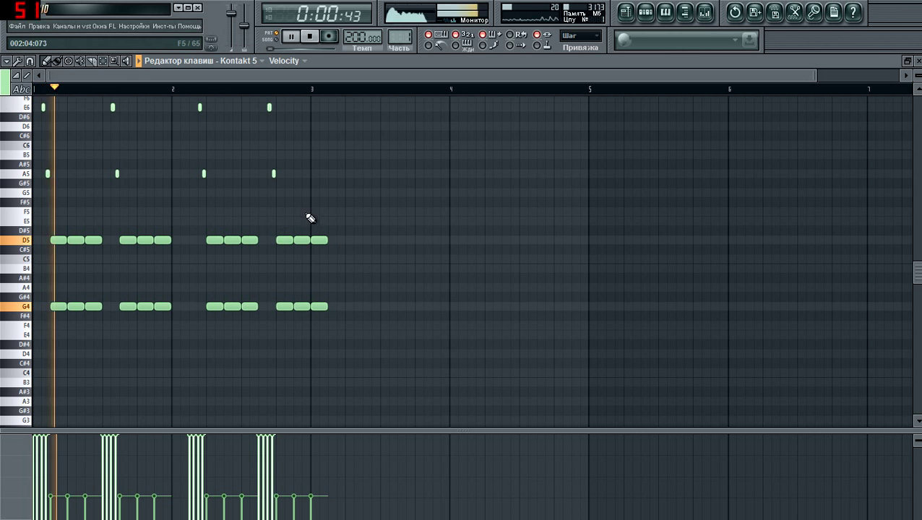
pyautogui.press('space')
# Remove the third chord of the first group in bar 2 and move the following phrase half a beat earlier to close the gap
pyautogui.rightClick(249, 240)
pyautogui.rightClick(249, 306)
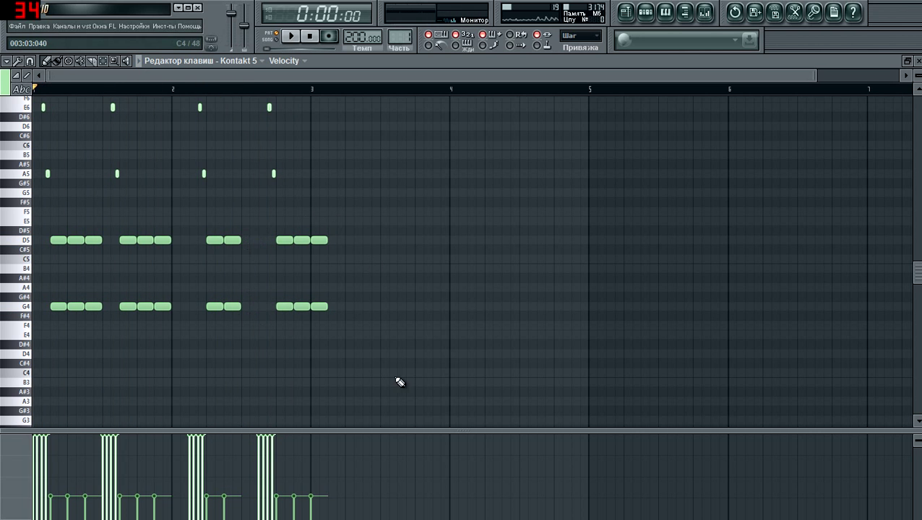
pyautogui.moveTo(345, 405); pyautogui.dragTo(301, 387)
pyautogui.click(375, 361)
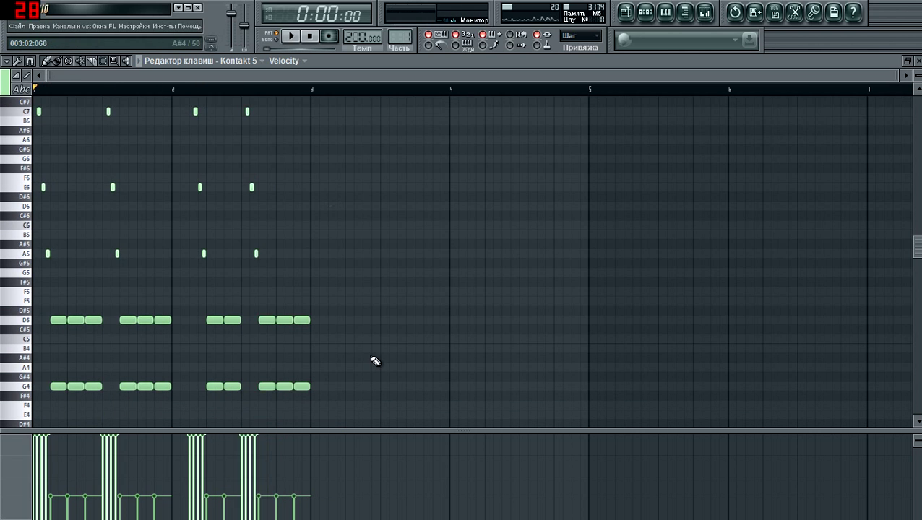
pyautogui.press('space')
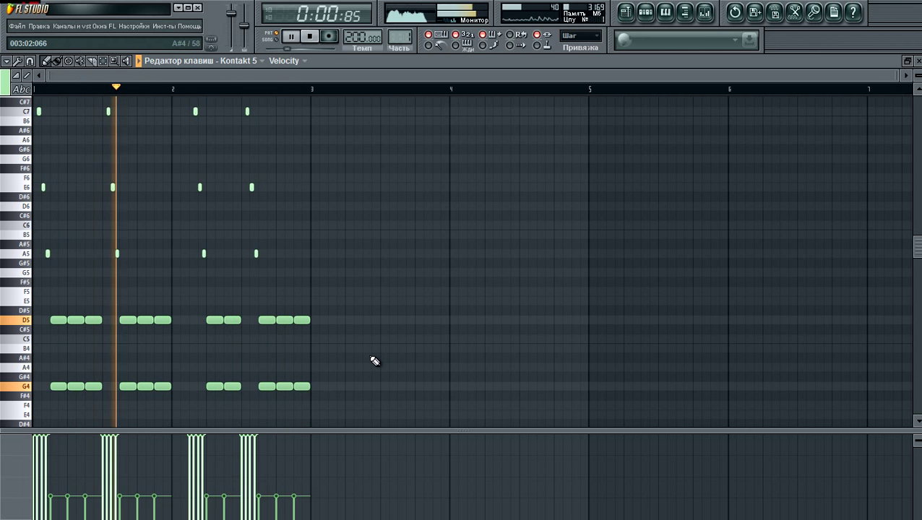
pyautogui.press('space')
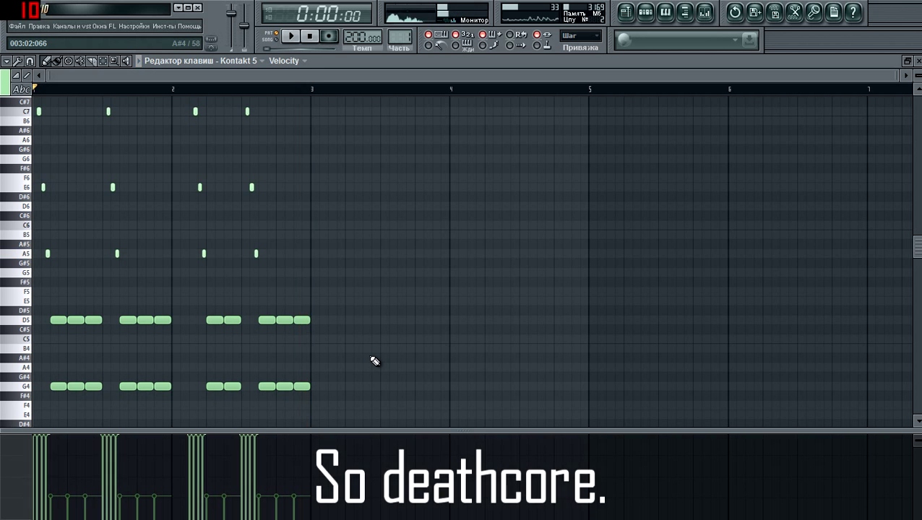
# Delete all the short high run notes above the D5 and G4 chords in both bars
pyautogui.scroll(1, 281, 301)
pyautogui.scroll(3, 281, 301)
pyautogui.moveTo(288, 331); pyautogui.dragTo(5, 63)
pyautogui.press('Delete')
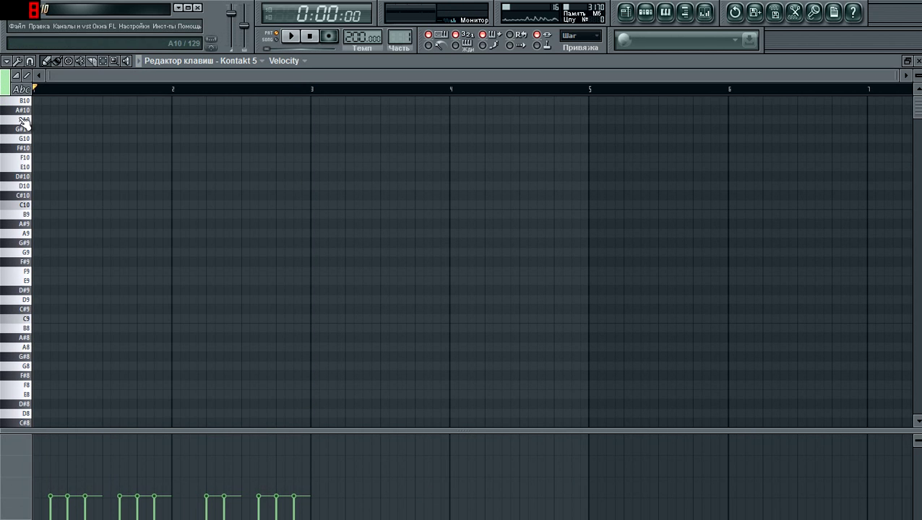
pyautogui.scroll(-12, 176, 216)
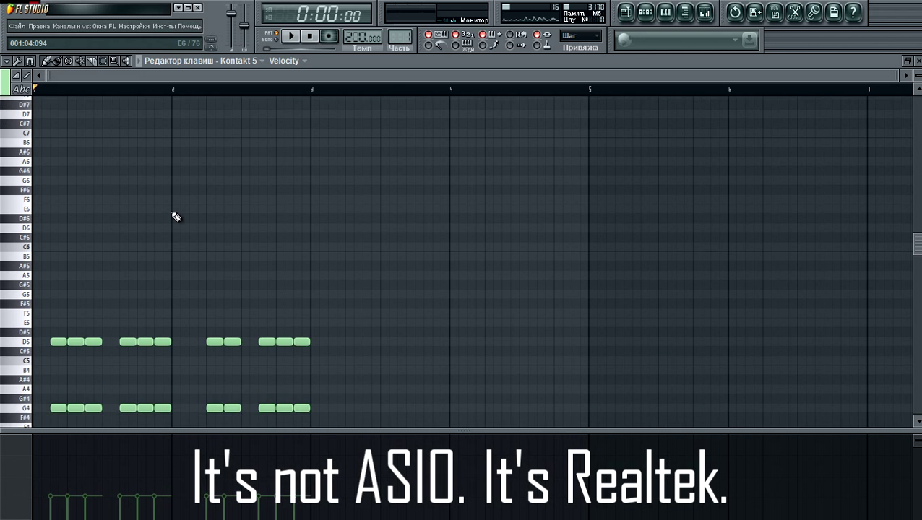
pyautogui.scroll(-1, 175, 216)
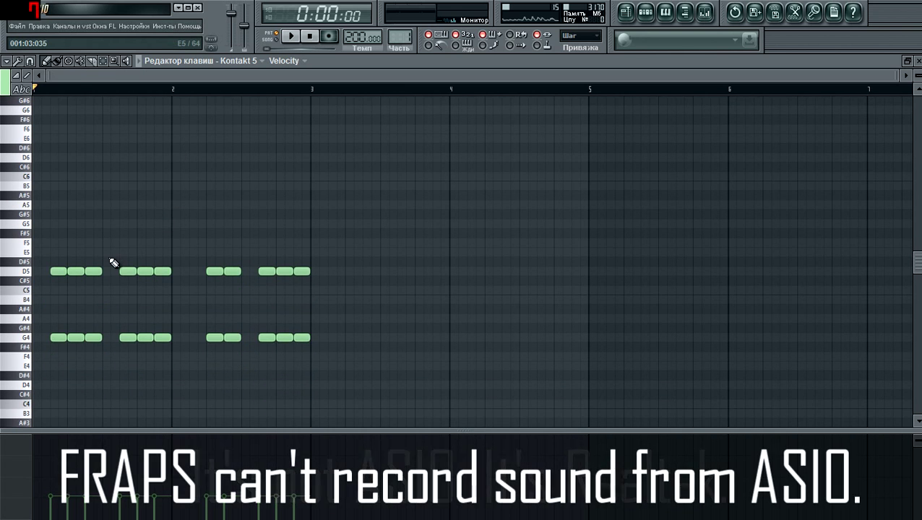
pyautogui.scroll(3, 109, 263)
pyautogui.moveTo(175, 76); pyautogui.dragTo(133, 76)
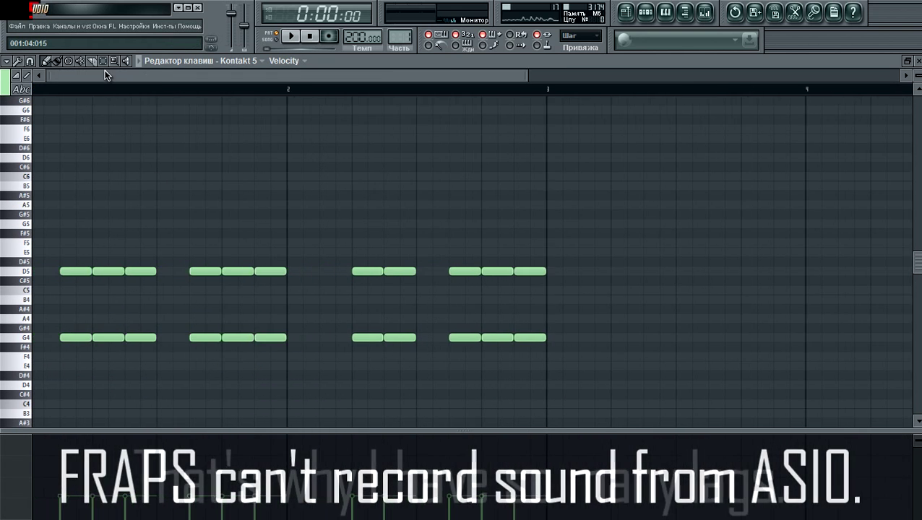
# Draw four half-beat C6 notes, one directly before each group of D5 and G4 chords
pyautogui.click(36, 176)
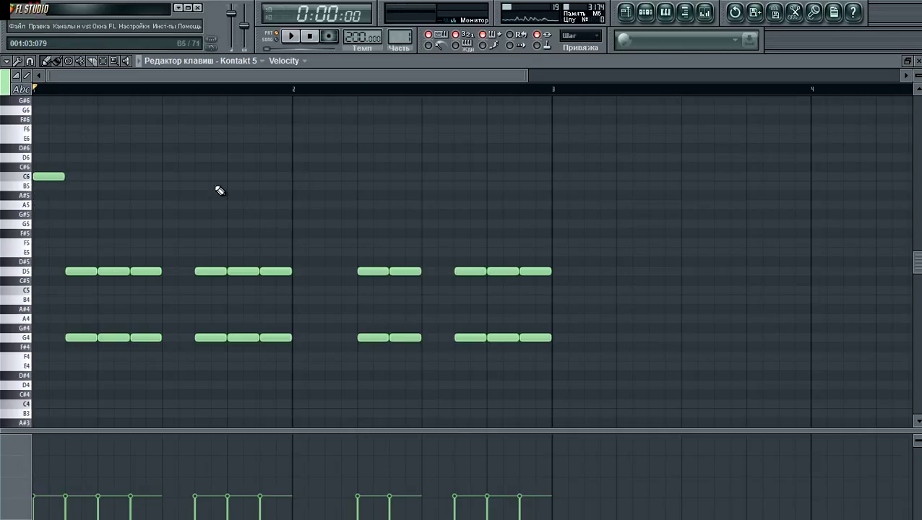
pyautogui.click(187, 176)
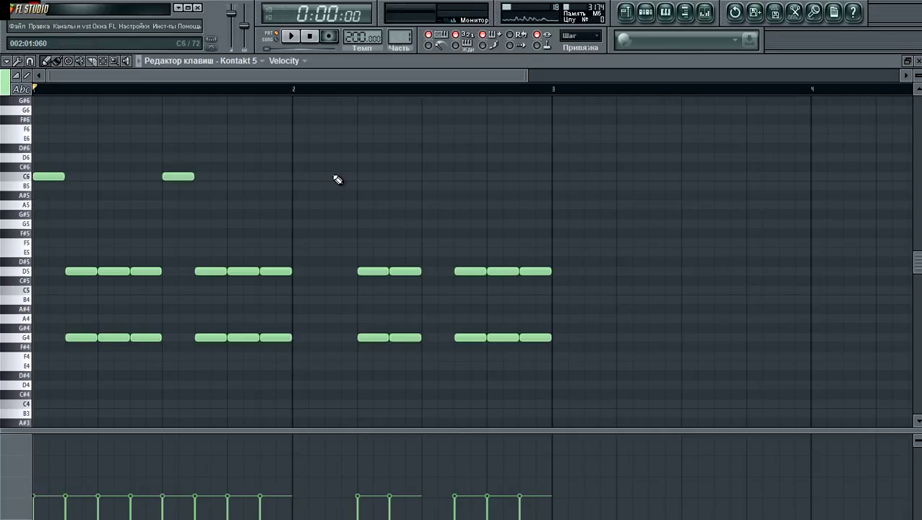
pyautogui.click(333, 176)
pyautogui.click(428, 175)
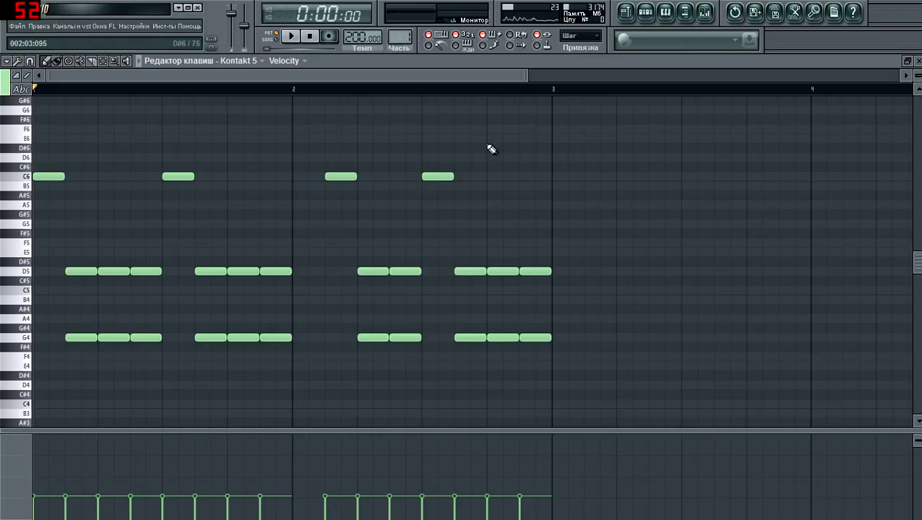
# Raise the velocity of the four C6 notes to maximum and play the riff back
pyautogui.moveTo(489, 146); pyautogui.dragTo(45, 191)
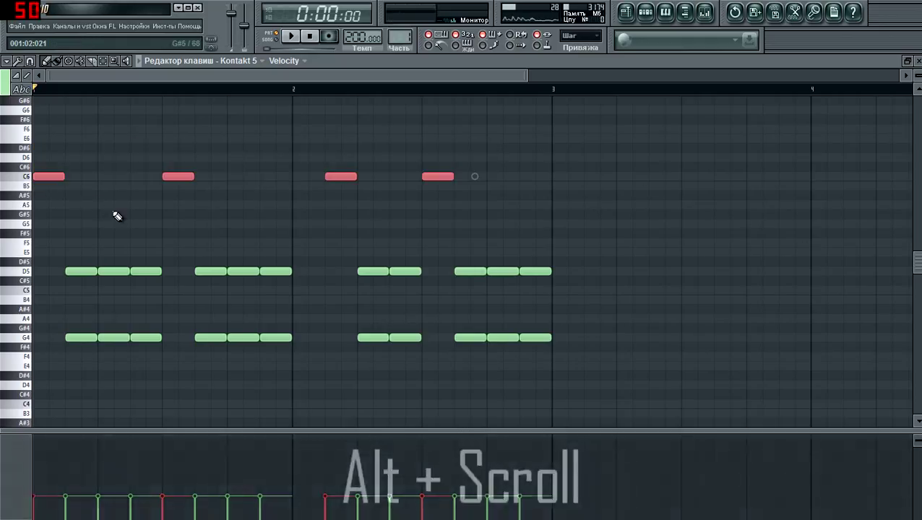
pyautogui.scroll(10, 117, 216)
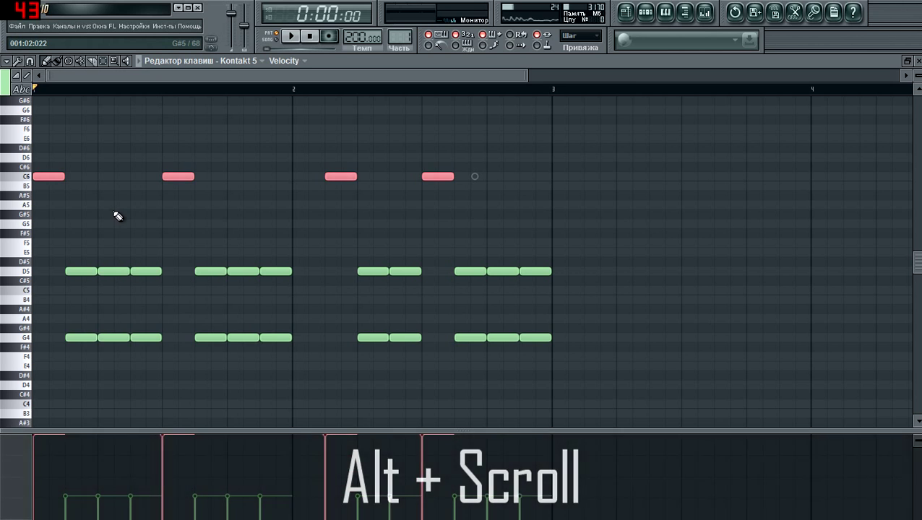
pyautogui.hotkey('ctrl', 'd')
pyautogui.press('space')
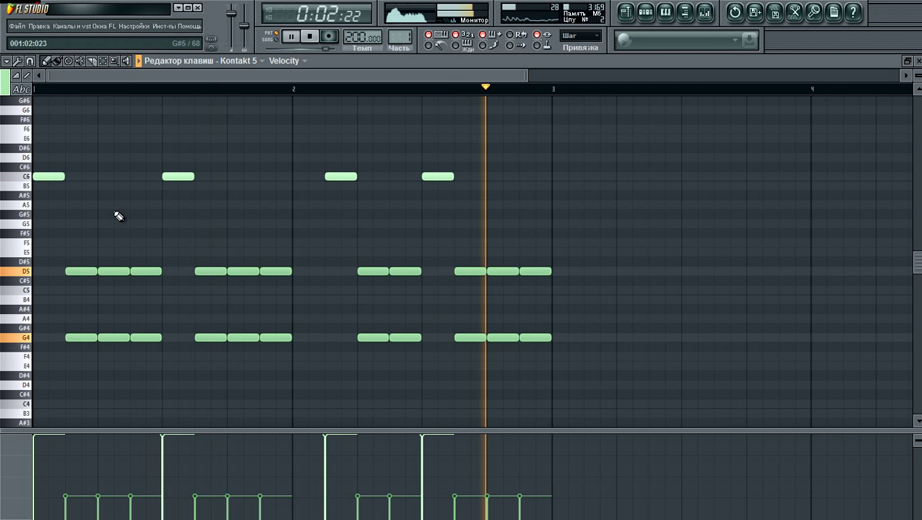
pyautogui.press('space')
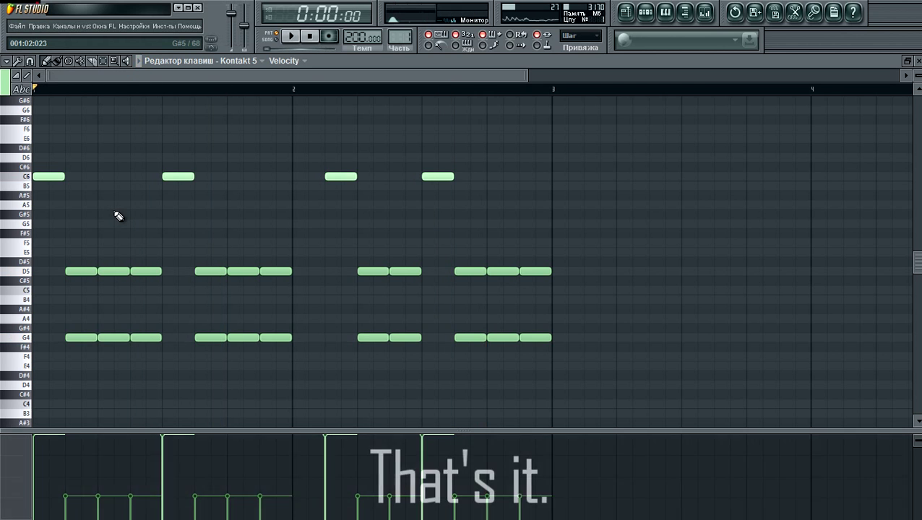